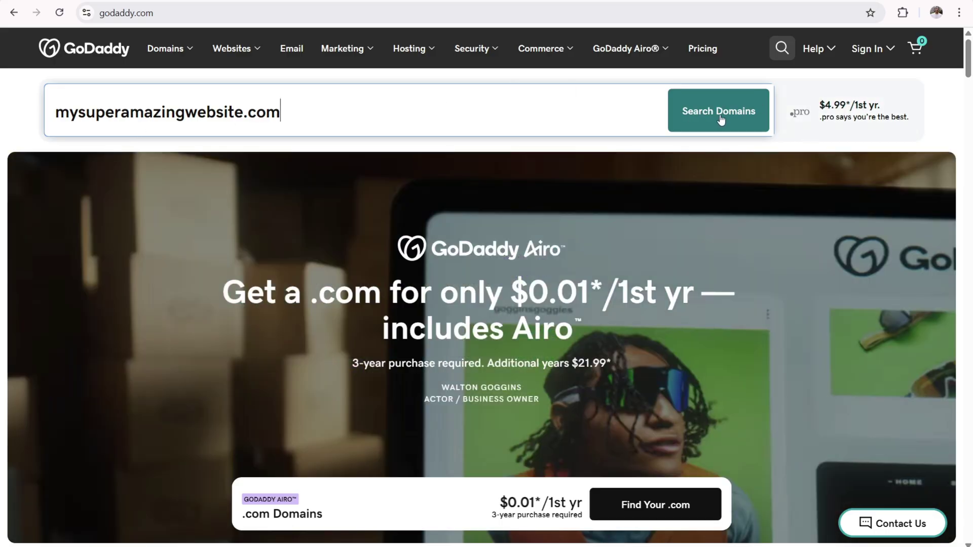
- Search for mysuperamazingwebsite.com, showing the .com exact match at $0.01 for year one
left_click(722, 118)
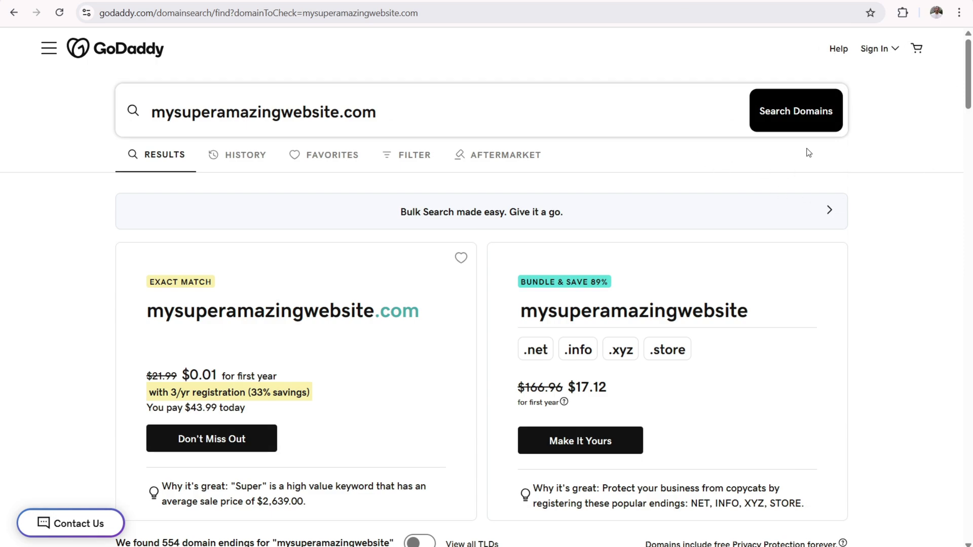
- Add the exact-match mysuperamazingwebsite.com to the cart with Don't Miss Out
scroll(523, 148, "down", 2)
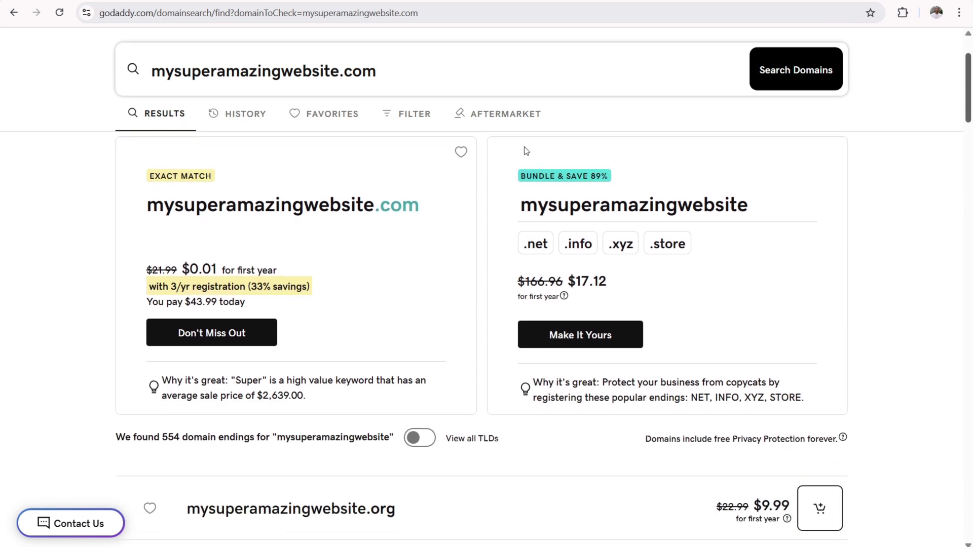
left_click_drag(157, 203, 392, 211)
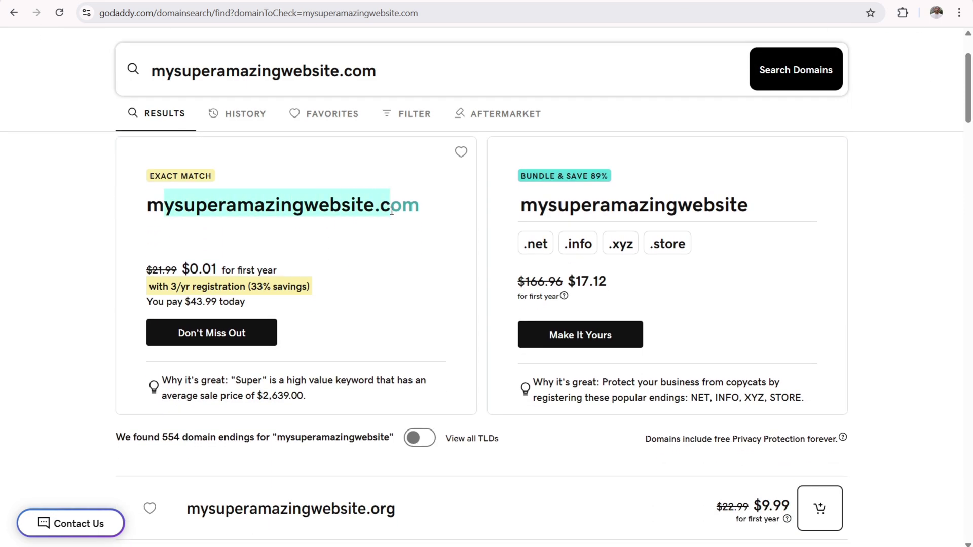
left_click_drag(531, 208, 730, 221)
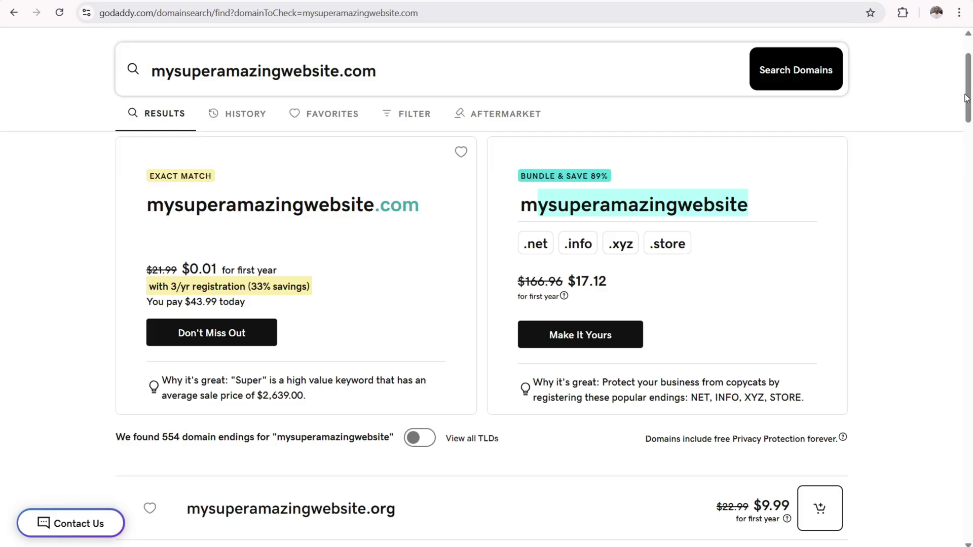
left_click_drag(966, 98, 970, 65)
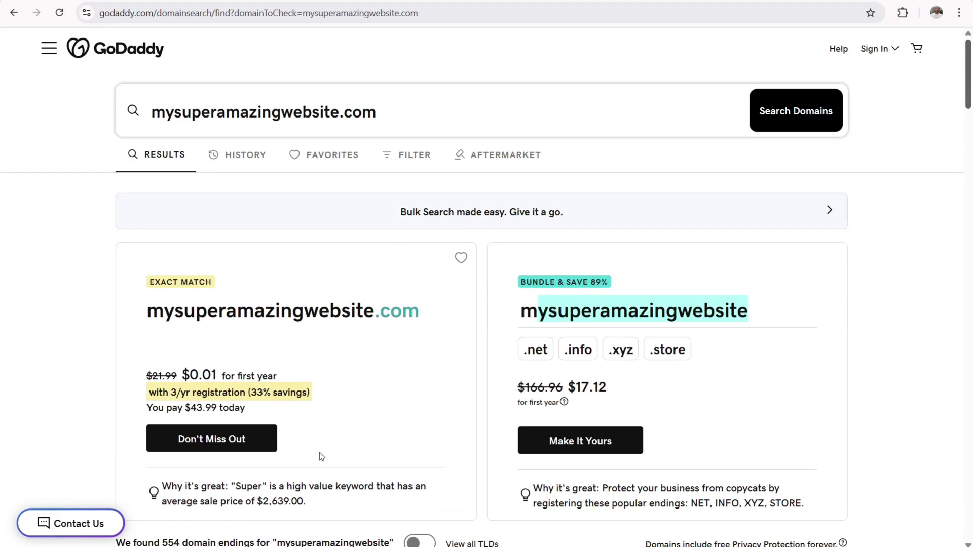
left_click(212, 439)
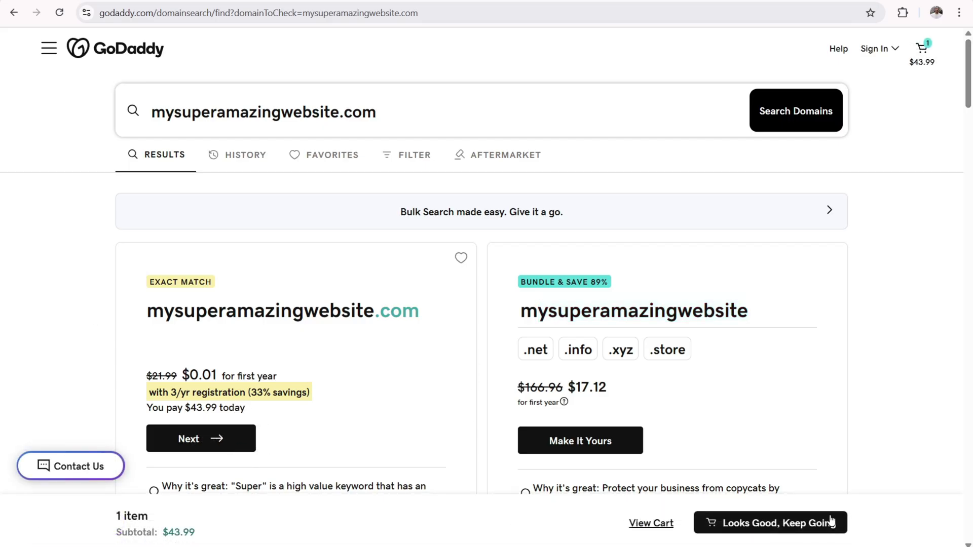
- Review the cart keeping the 3 Years term, continue toward checkout and sign in
left_click(664, 524)
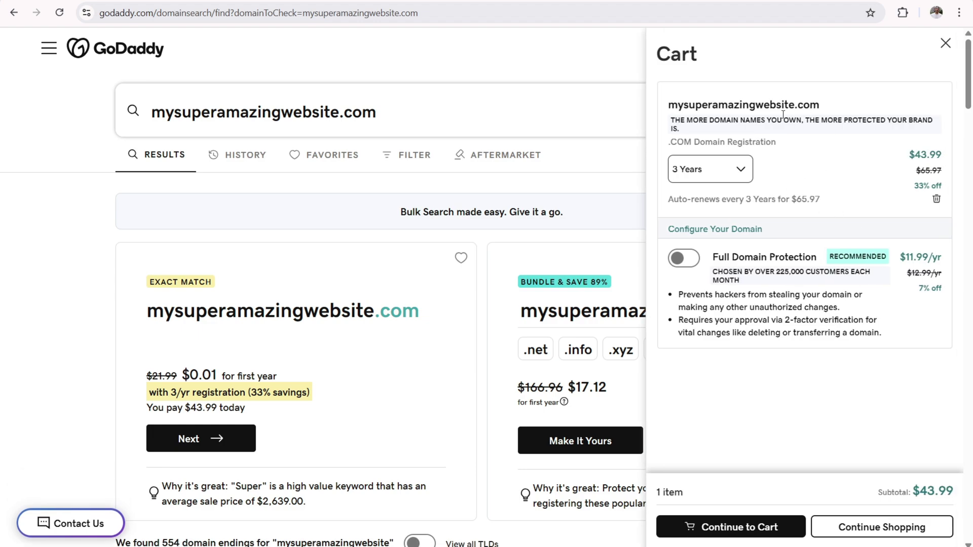
left_click_drag(731, 110, 827, 114)
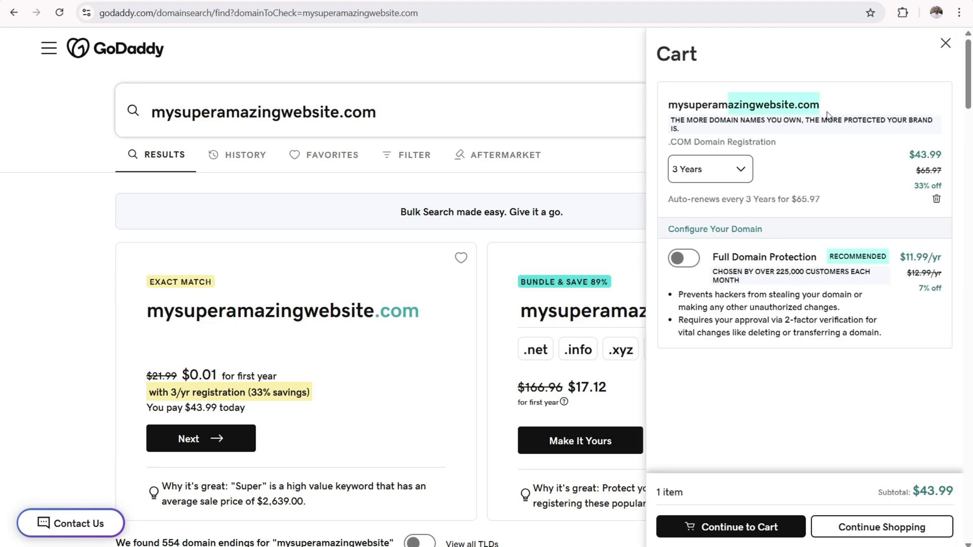
left_click(712, 176)
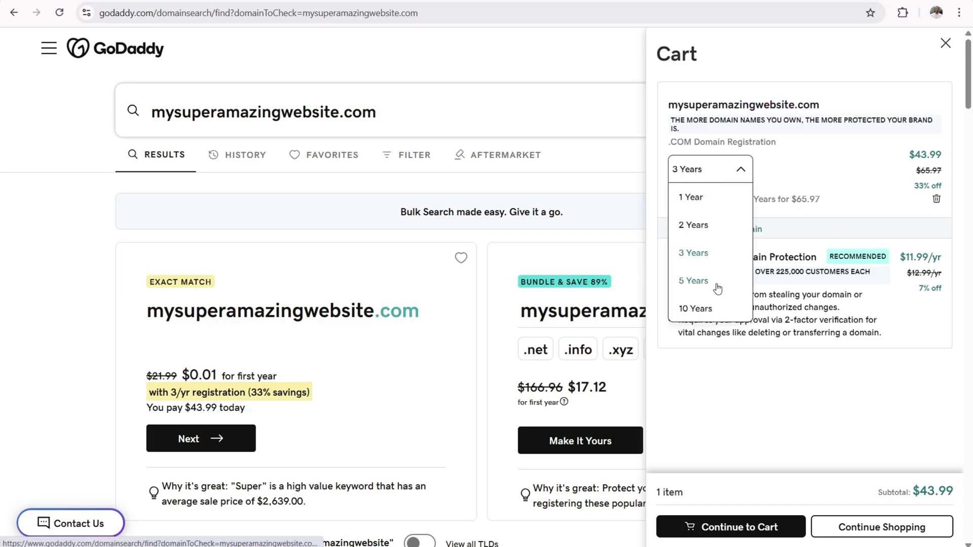
left_click(811, 140)
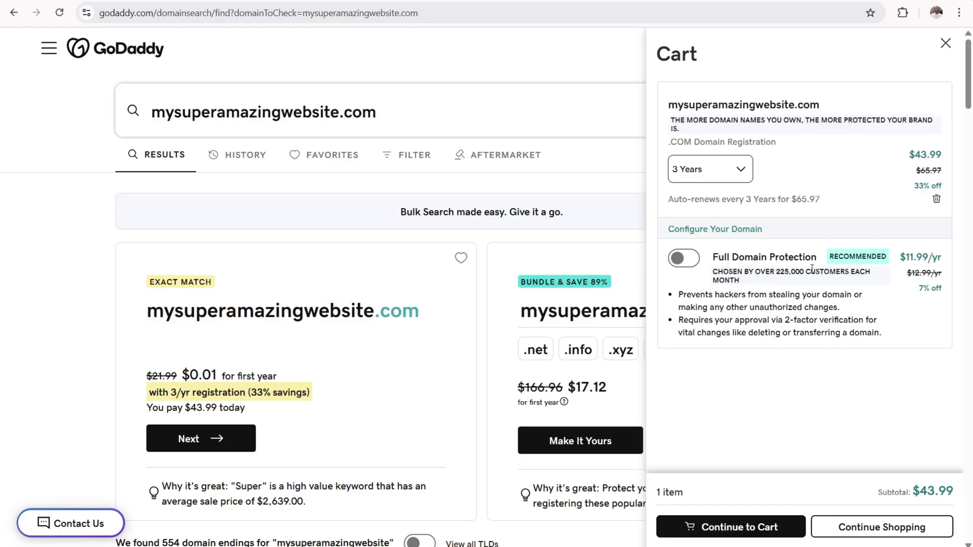
left_click(738, 525)
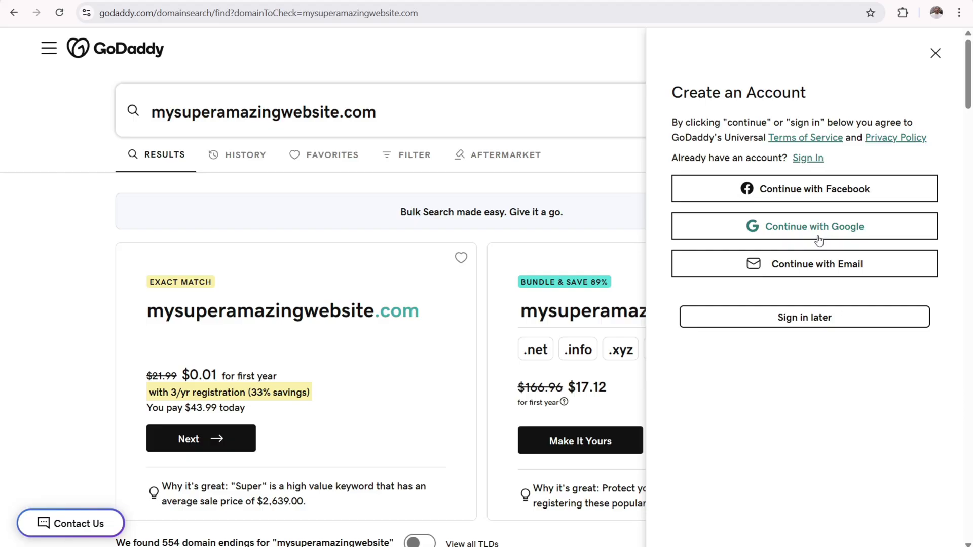
left_click(809, 158)
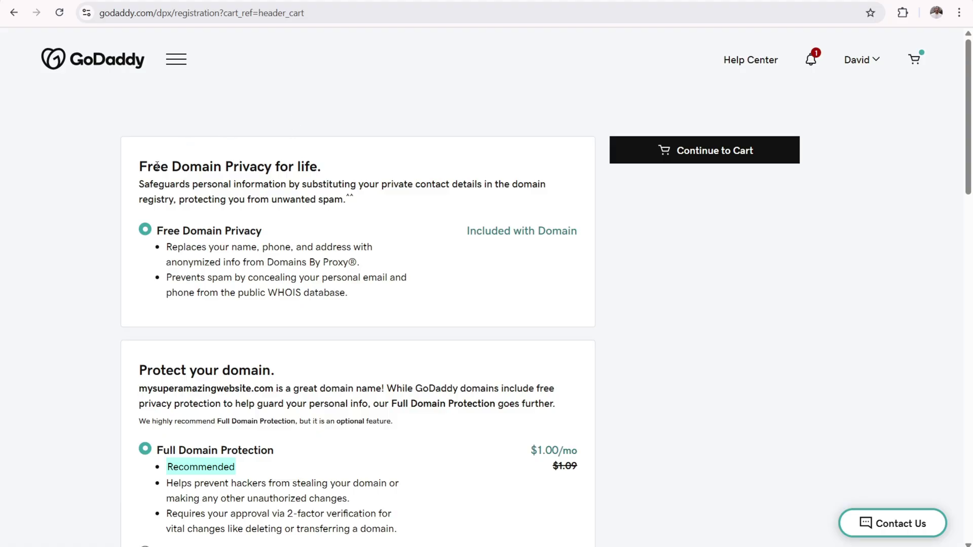
- Choose No Domain Protection, skip the email offers, and continue to the cart
left_click_drag(158, 165, 325, 166)
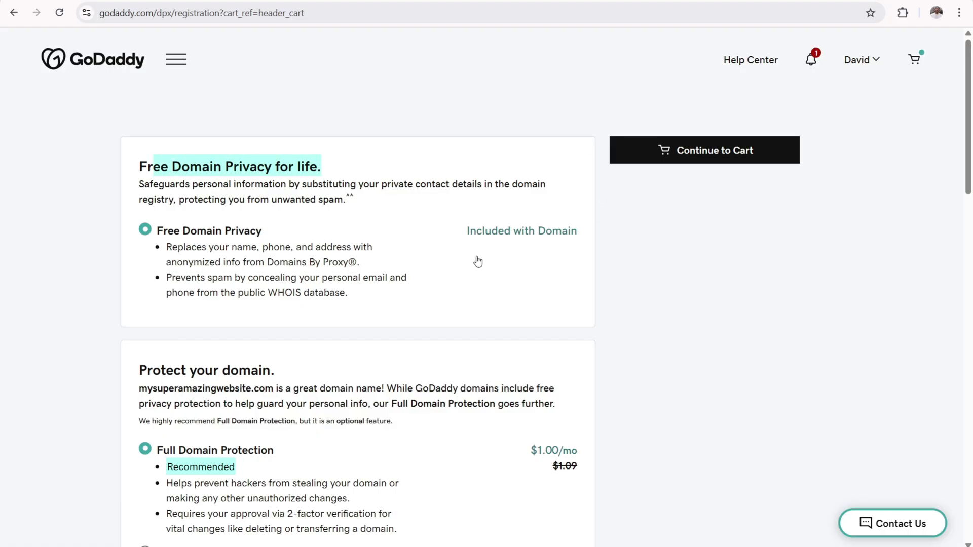
scroll(420, 259, "down", 3)
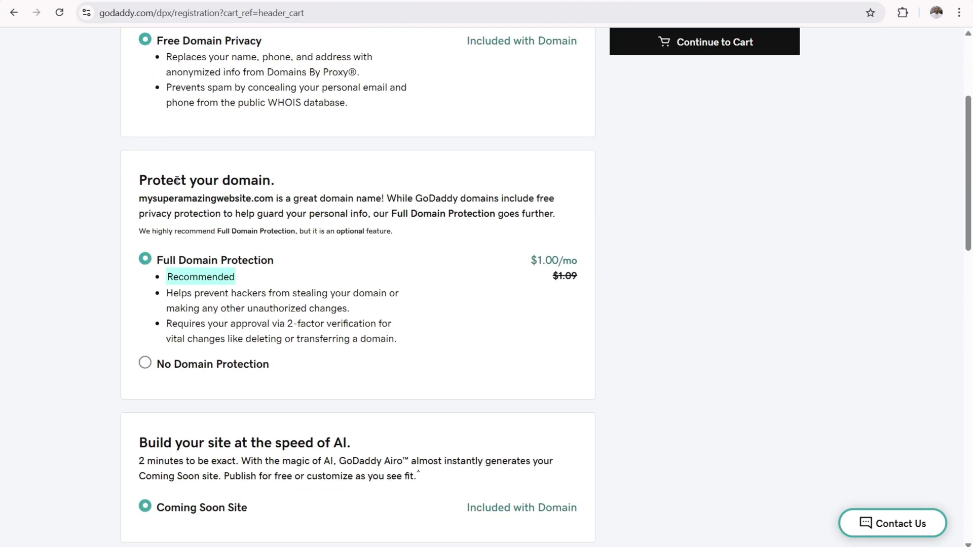
left_click_drag(171, 180, 276, 180)
left_click(145, 365)
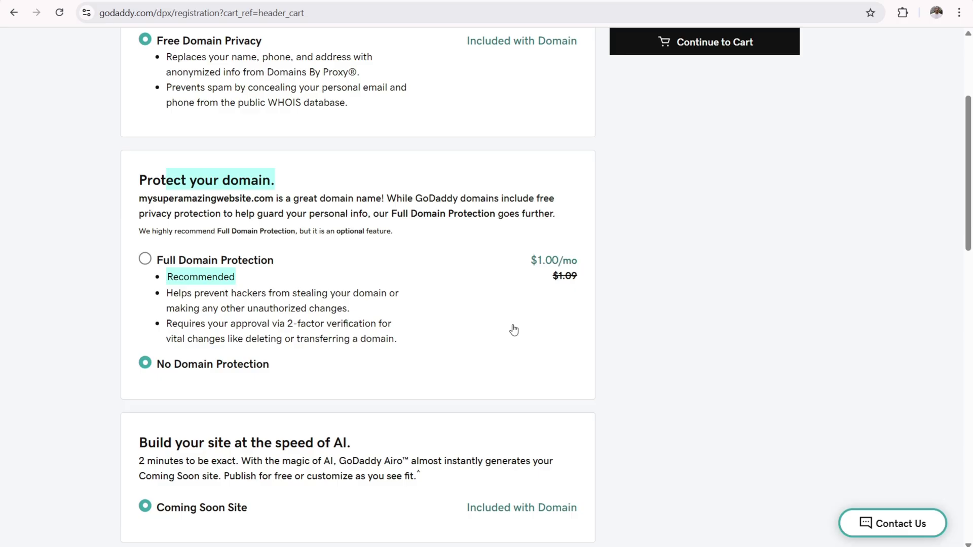
scroll(294, 174, "down", 5)
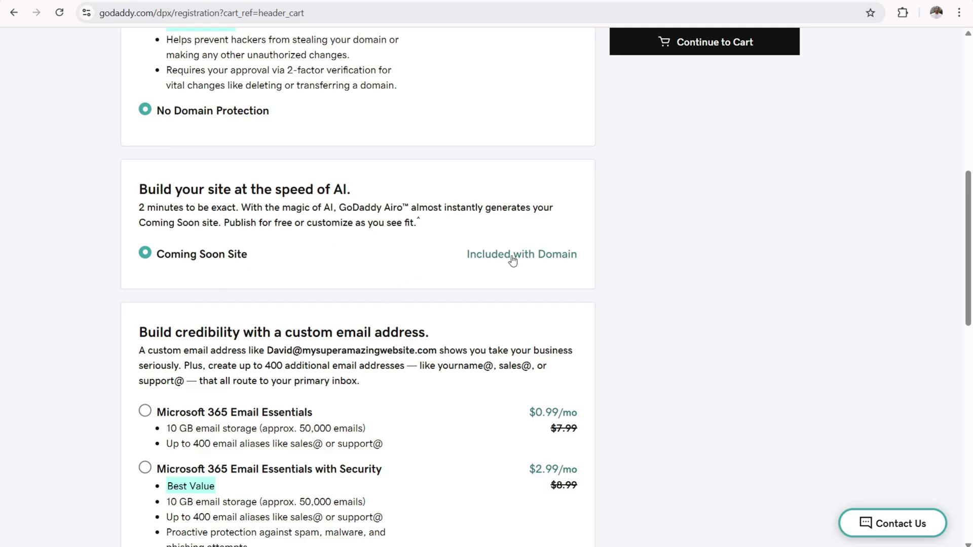
scroll(290, 234, "down", 5)
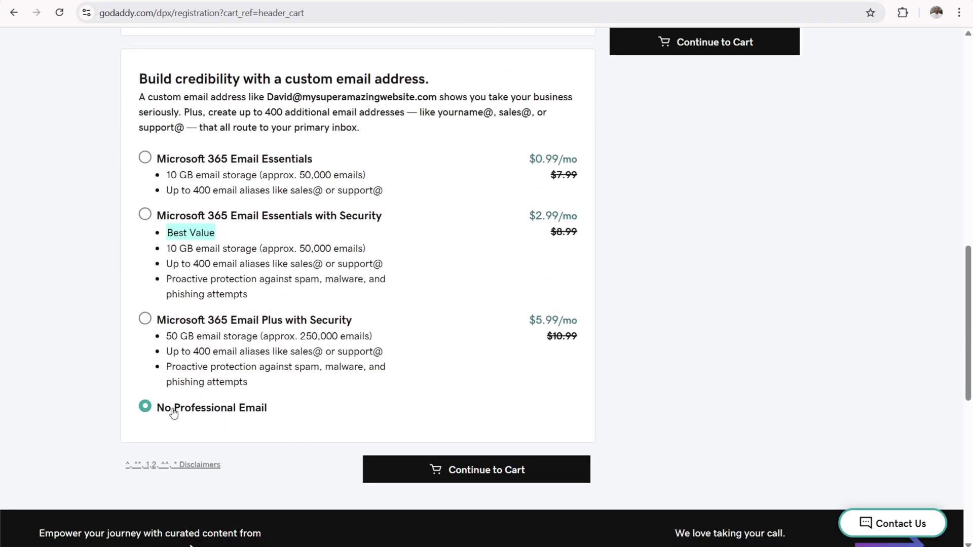
scroll(477, 400, "up", 12)
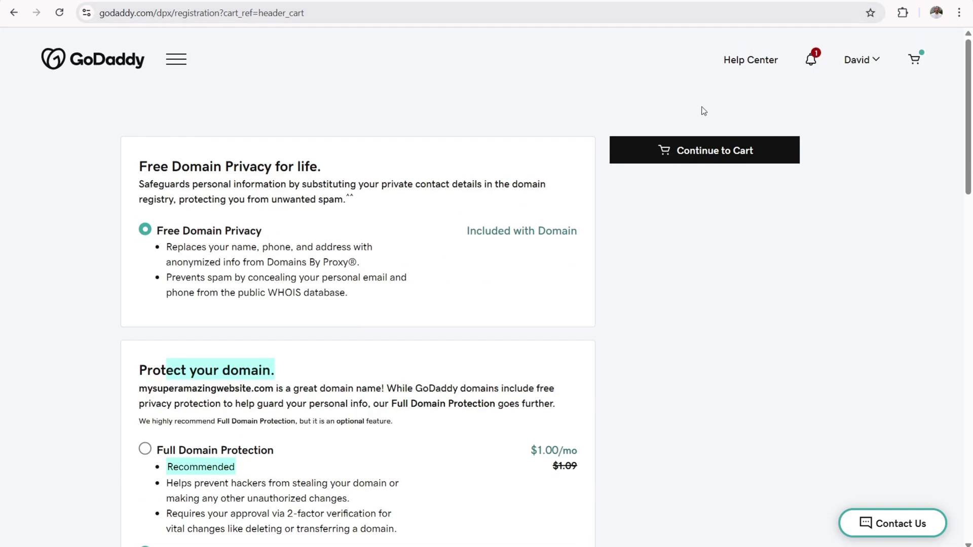
left_click(711, 153)
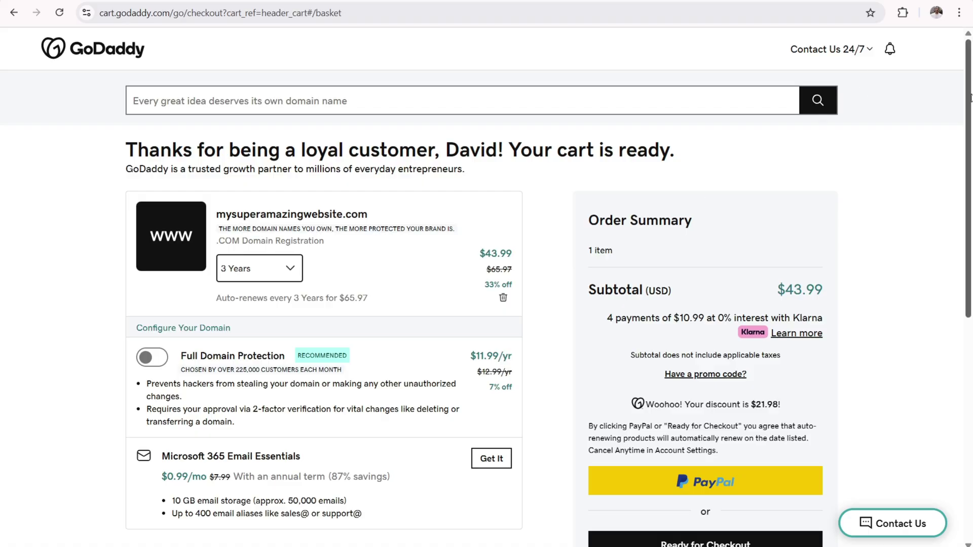
- Scroll through the checkout cart and order summary for mysuperamazingwebsite.com
left_click_drag(971, 82, 972, 259)
scroll(662, 157, "up", 2)
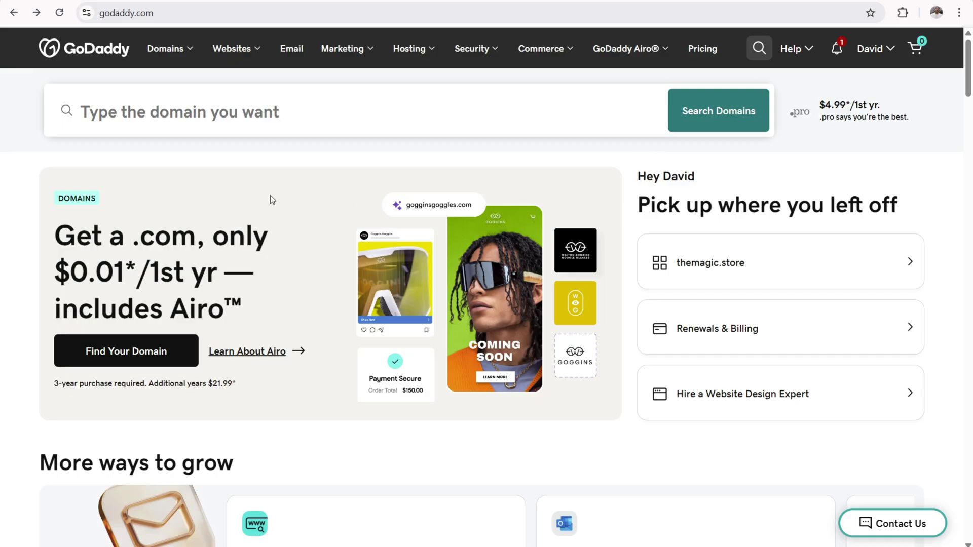
- Browse the Domains menu, then open the account dropdown to reach My Products
left_click(170, 50)
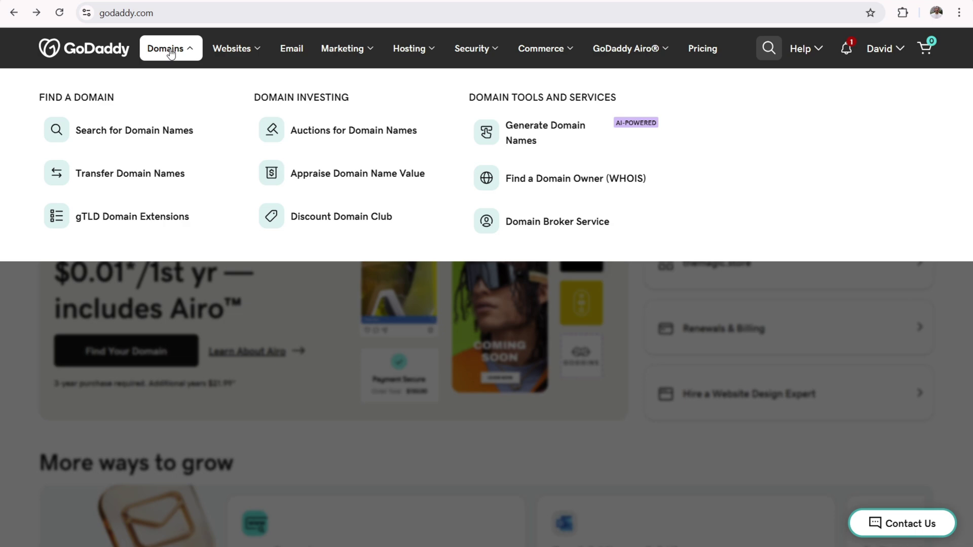
left_click(635, 306)
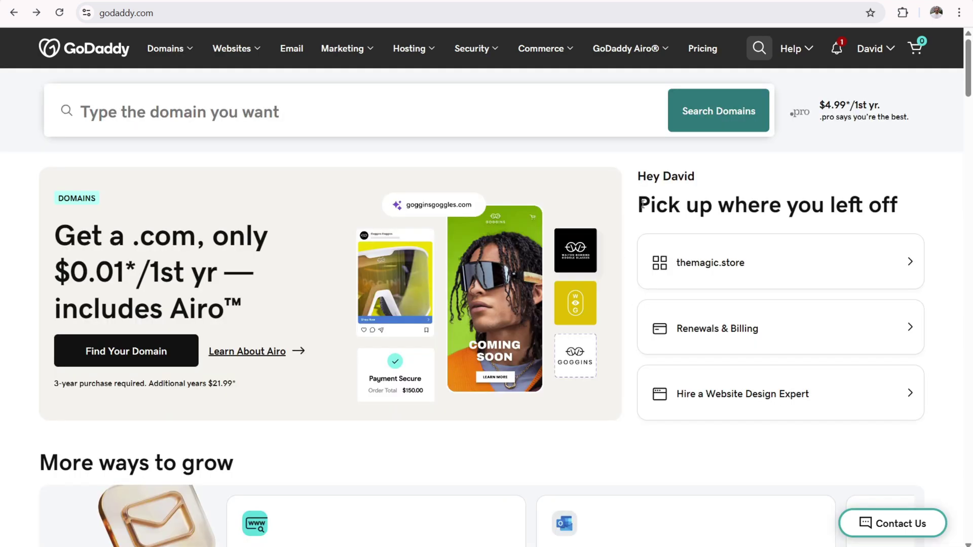
left_click(870, 50)
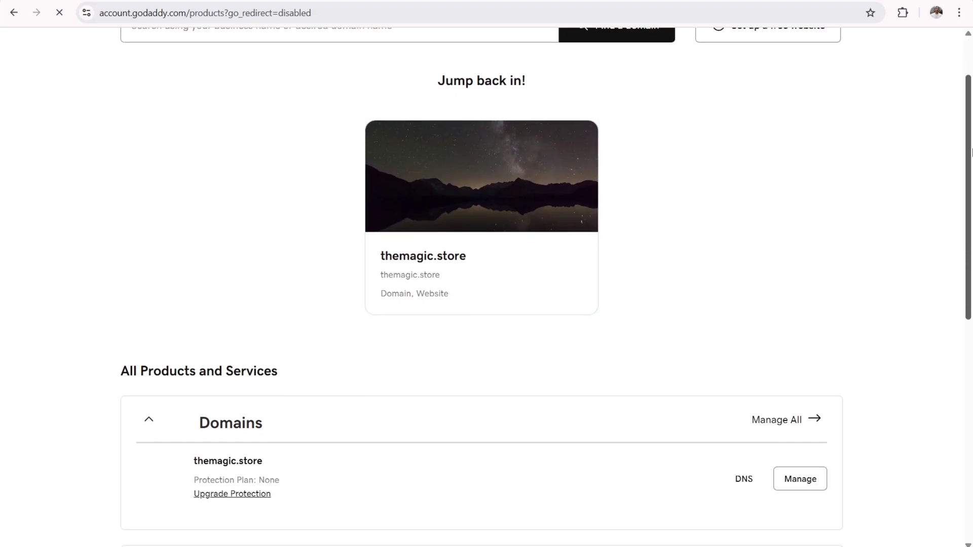
- Scroll the My Products page to the Domains section listing themagic.store
scroll(971, 152, "down", 3)
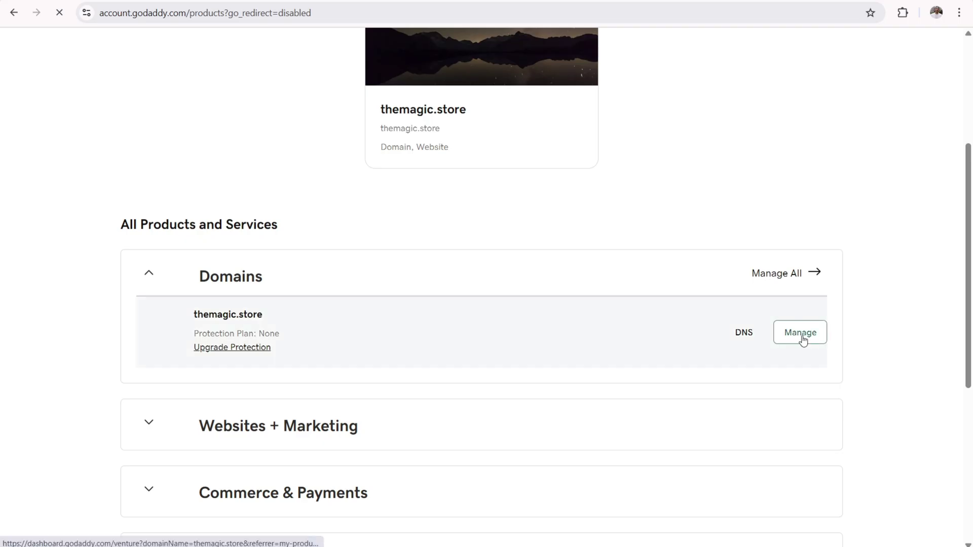
scroll(247, 303, "up", 4)
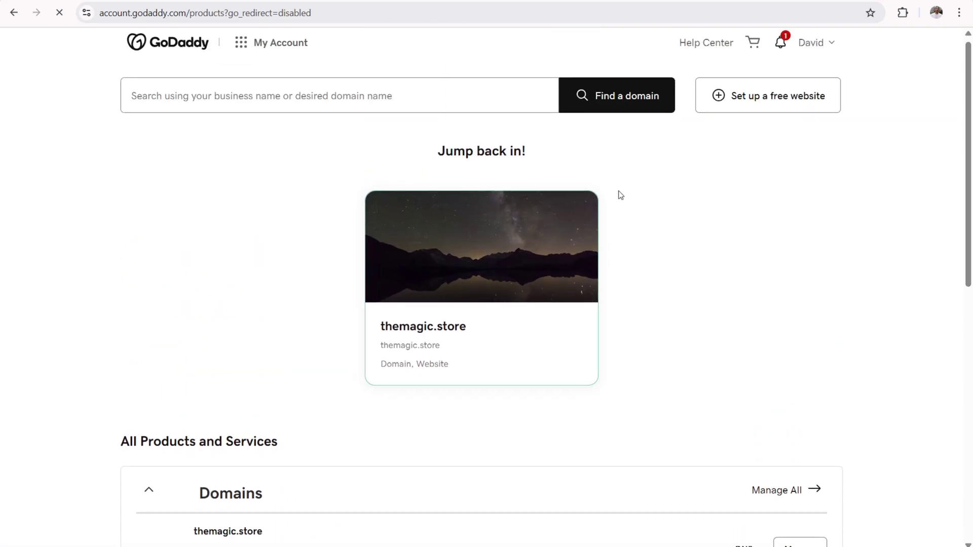
scroll(583, 330, "down", 4)
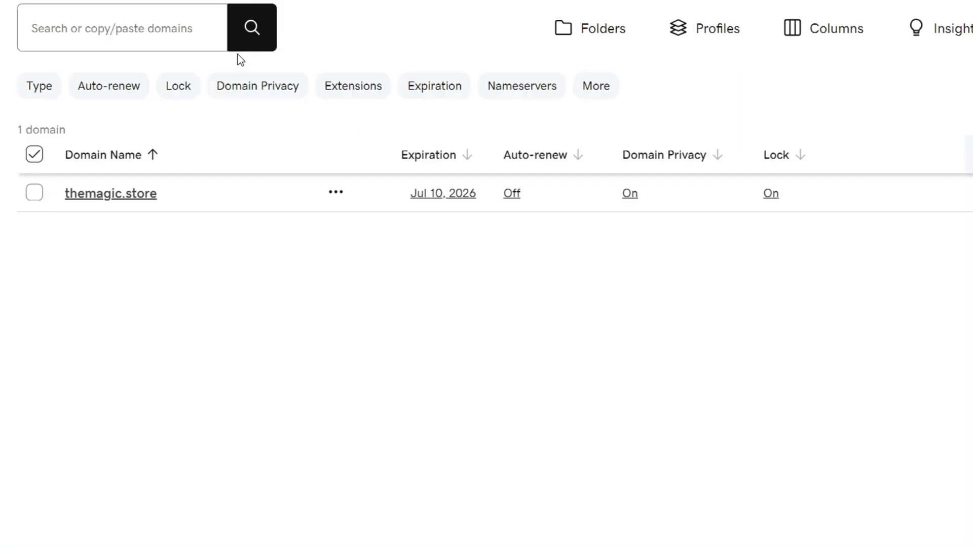
- Select themagic.store and start its List for Sale setup with Get Started
left_click(35, 193)
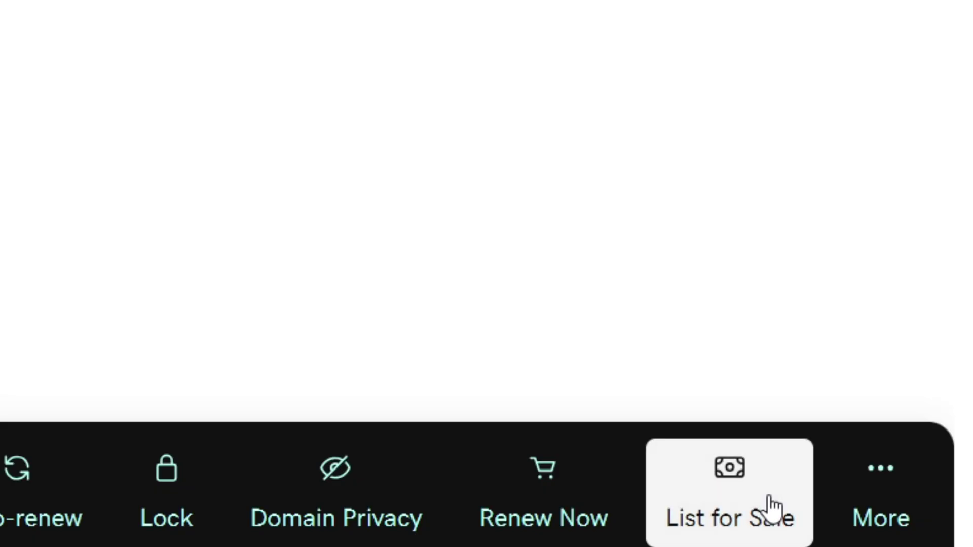
left_click(773, 507)
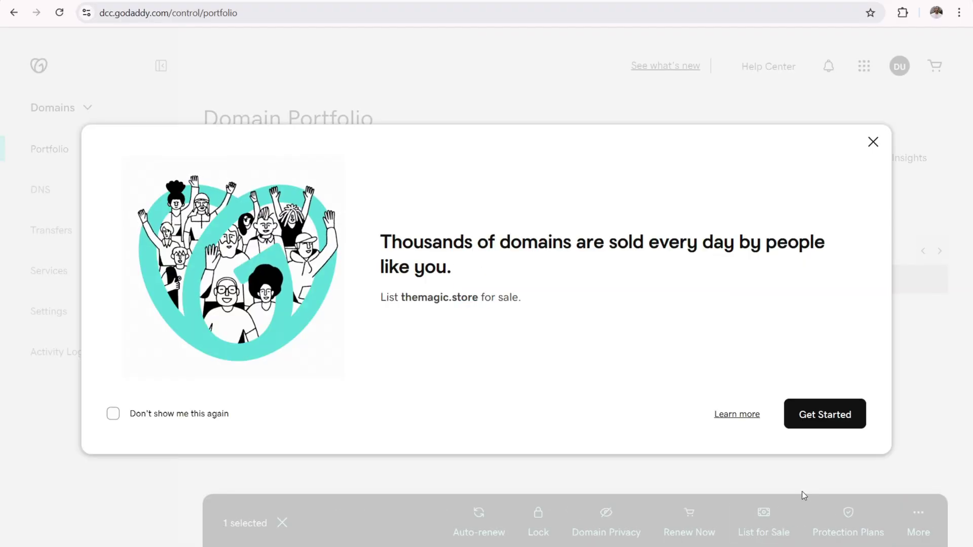
left_click(832, 413)
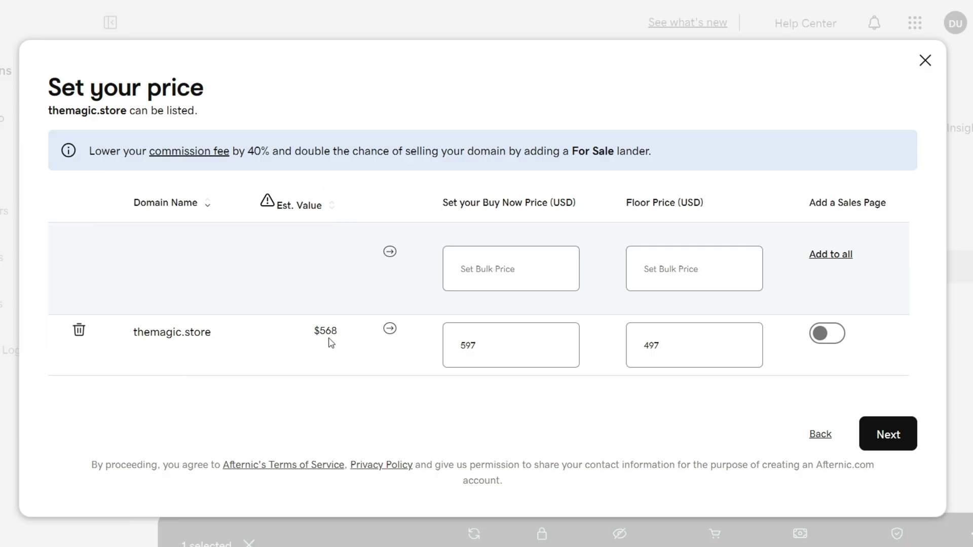
- Set themagic.store's Buy Now price to 497 and floor price to 197
left_click_drag(458, 203, 561, 200)
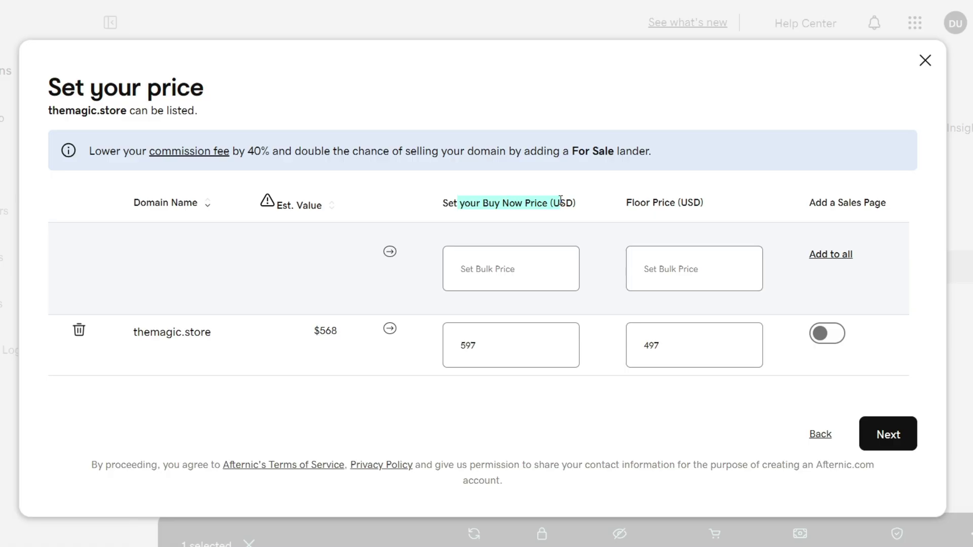
left_click(519, 337)
key("BackSpace")
key("BackSpace")
key("BackSpace")
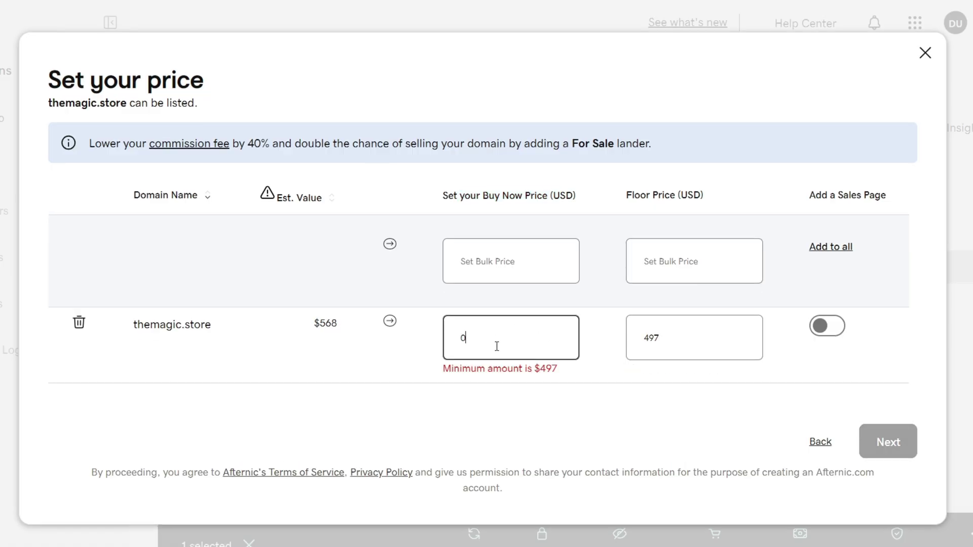
type("497")
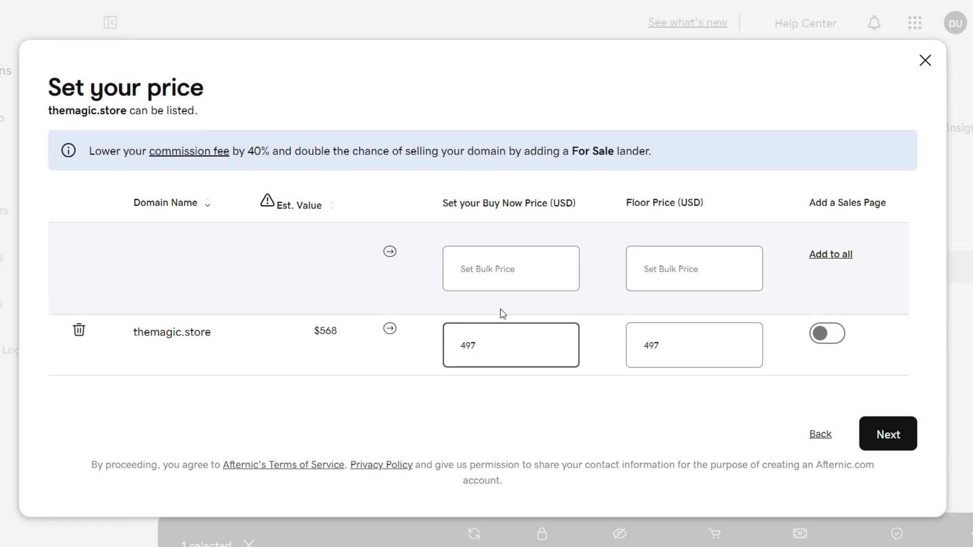
left_click_drag(632, 204, 701, 205)
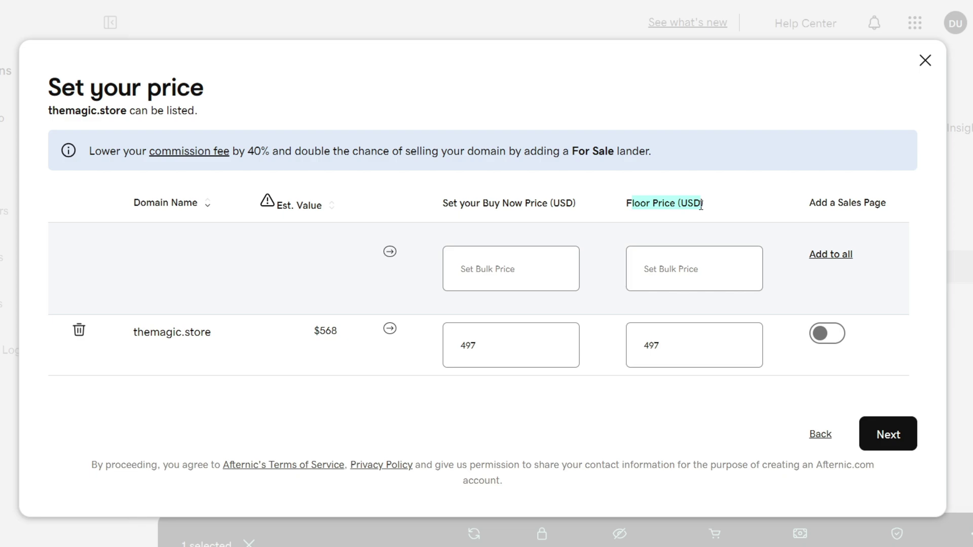
left_click(683, 345)
key("BackSpace")
key("BackSpace")
key("BackSpace")
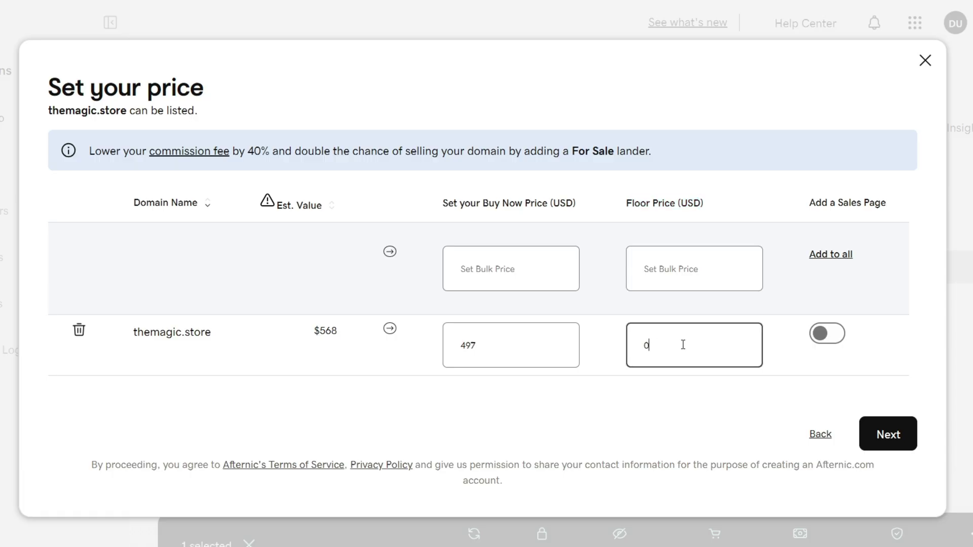
type("197")
key("BackSpace")
key("BackSpace")
key("BackSpace")
type("097")
key("BackSpace")
key("BackSpace")
type("197")
- Turn on Add a Sales Page and confirm replacing the domain content with Yes, I'm Sure
left_click_drag(815, 203, 893, 205)
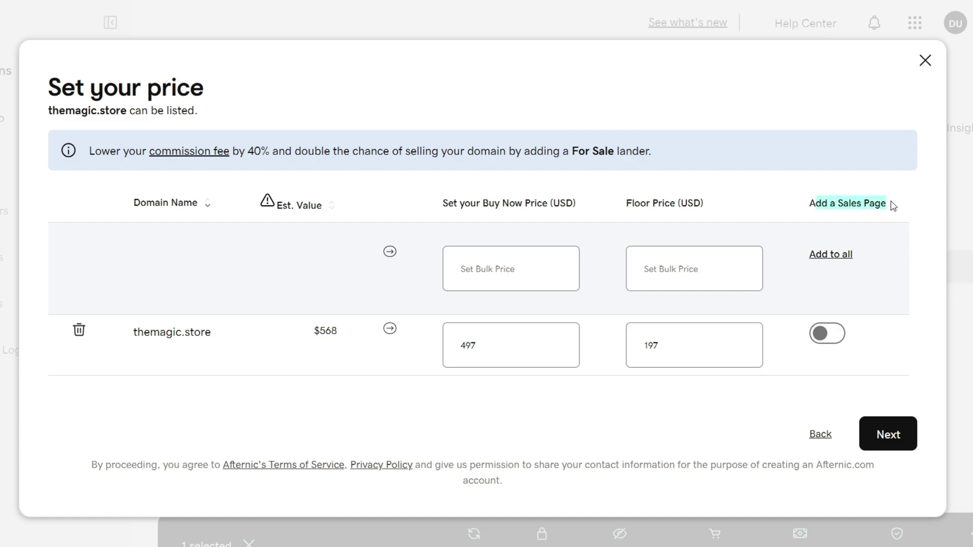
left_click(827, 334)
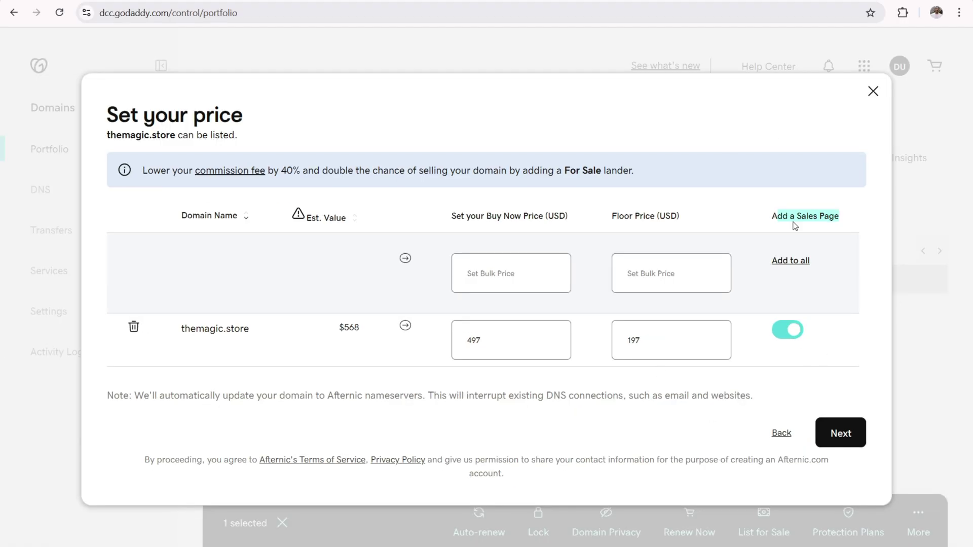
left_click(847, 435)
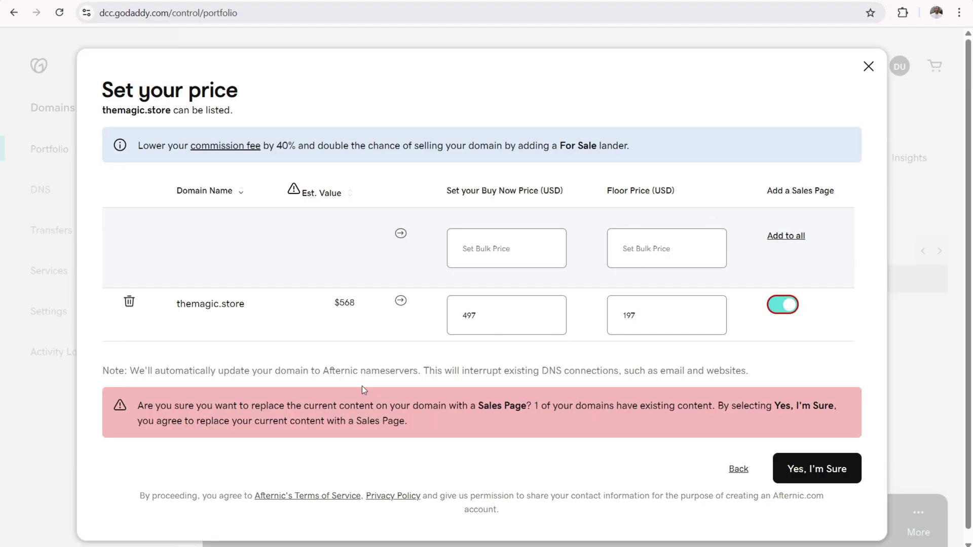
left_click_drag(303, 401, 522, 398)
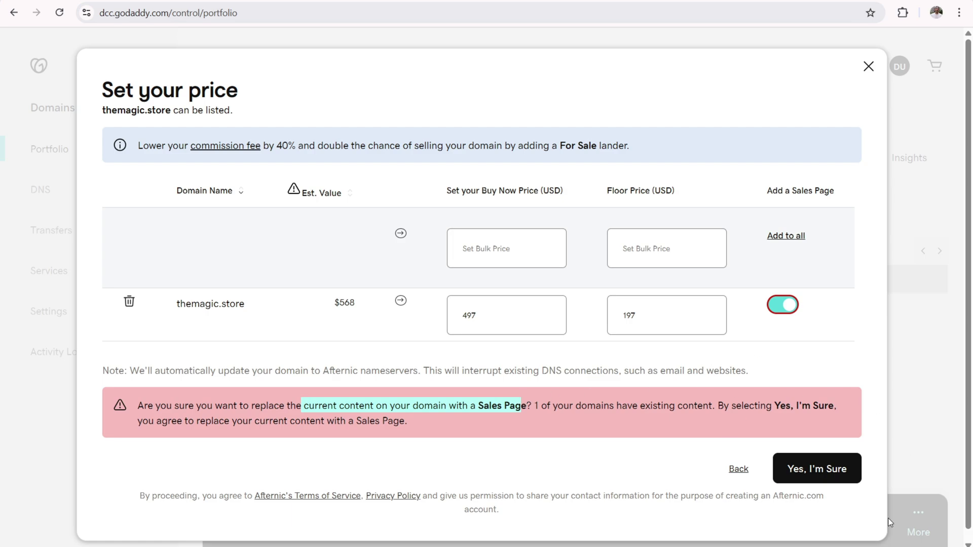
left_click(823, 468)
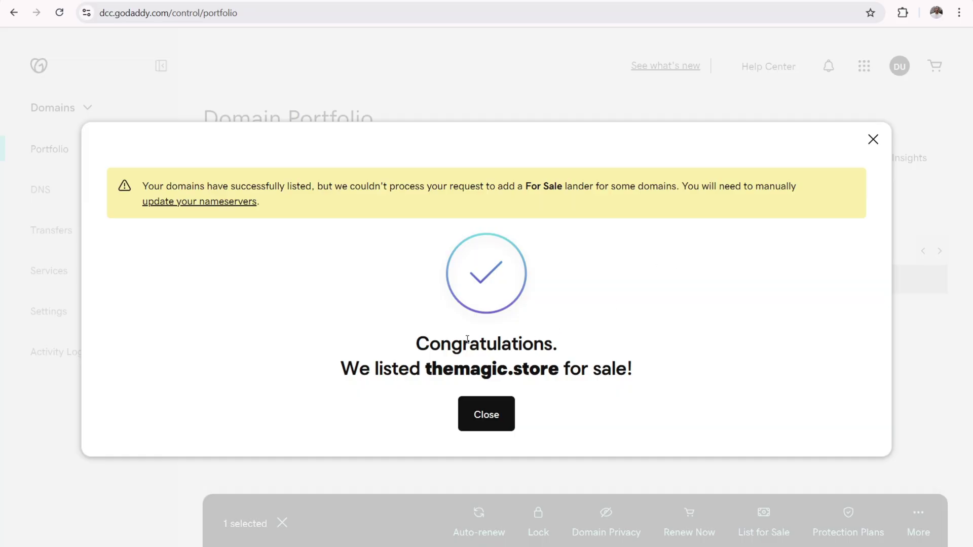
- Review the listing success and failed For Sale lander notices, then close the confirmation
left_click_drag(462, 338, 594, 344)
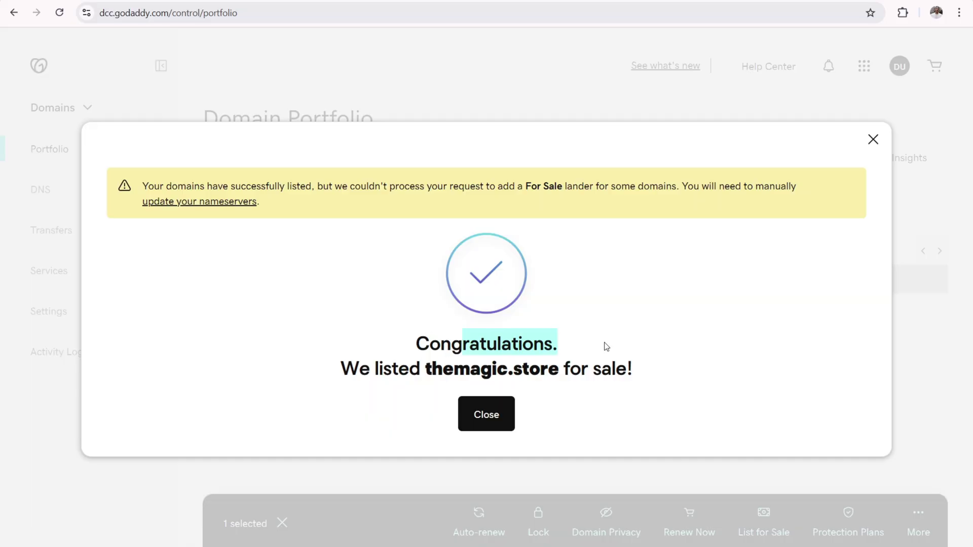
left_click(208, 183)
left_click_drag(207, 184, 298, 189)
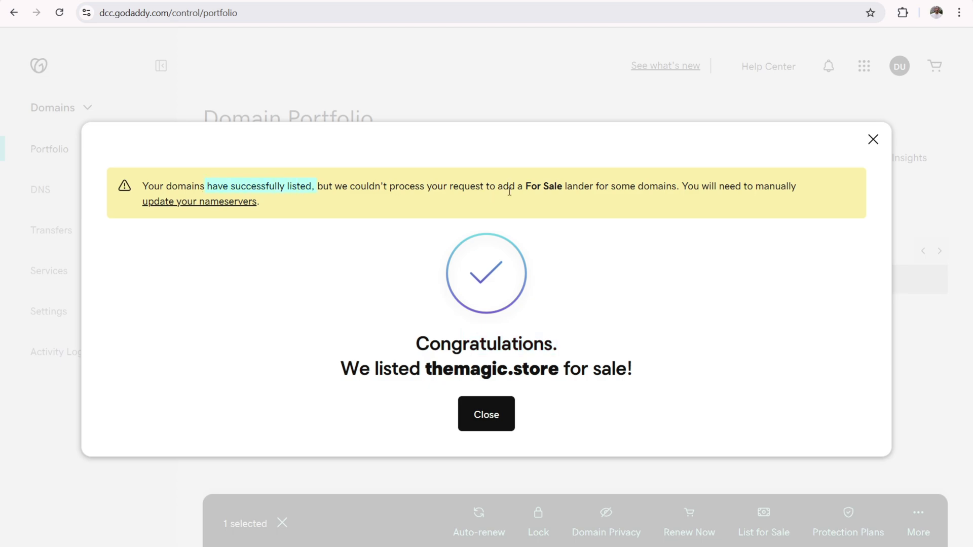
left_click_drag(508, 188, 637, 189)
left_click_drag(267, 182, 445, 190)
left_click(445, 191)
left_click(499, 417)
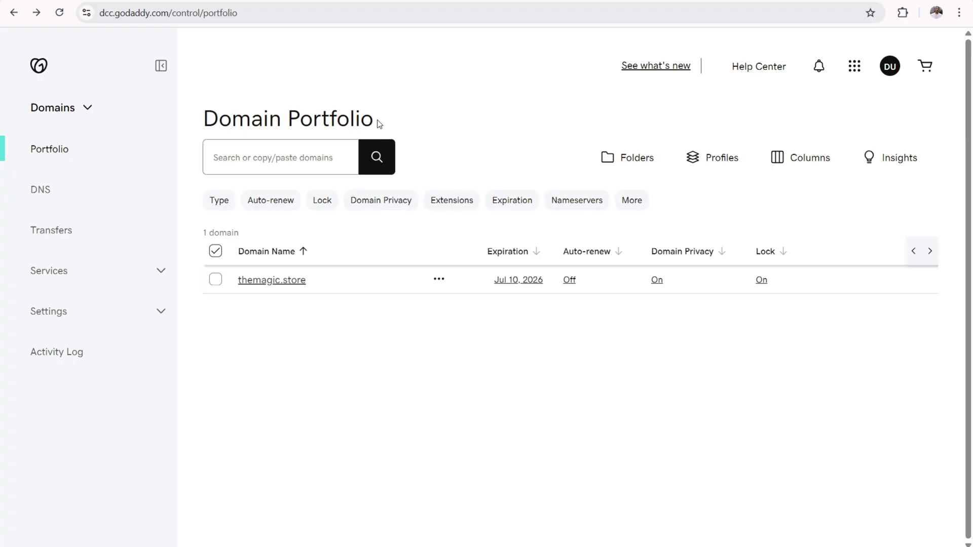
- Check the nameserver filter, then open Edit DNS from themagic.store's row menu
left_click(571, 205)
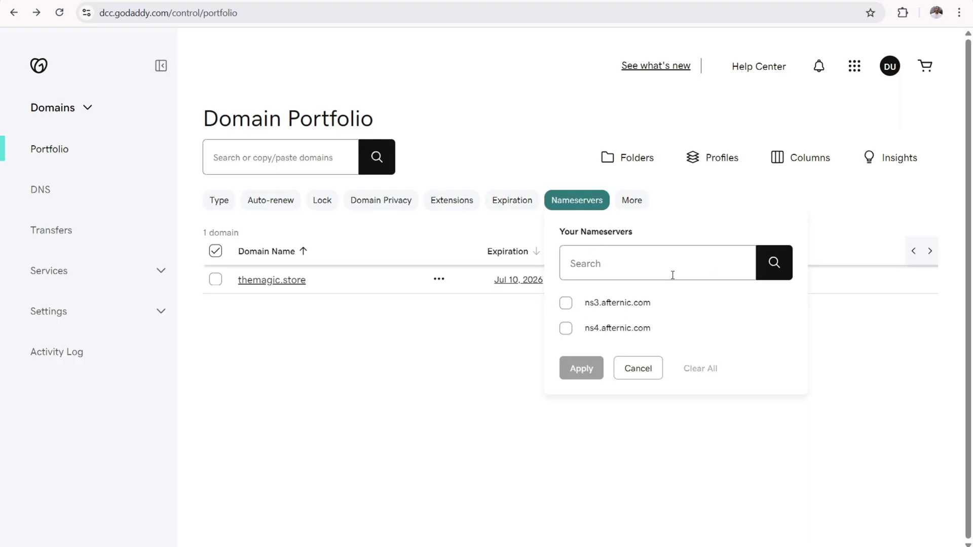
left_click(498, 327)
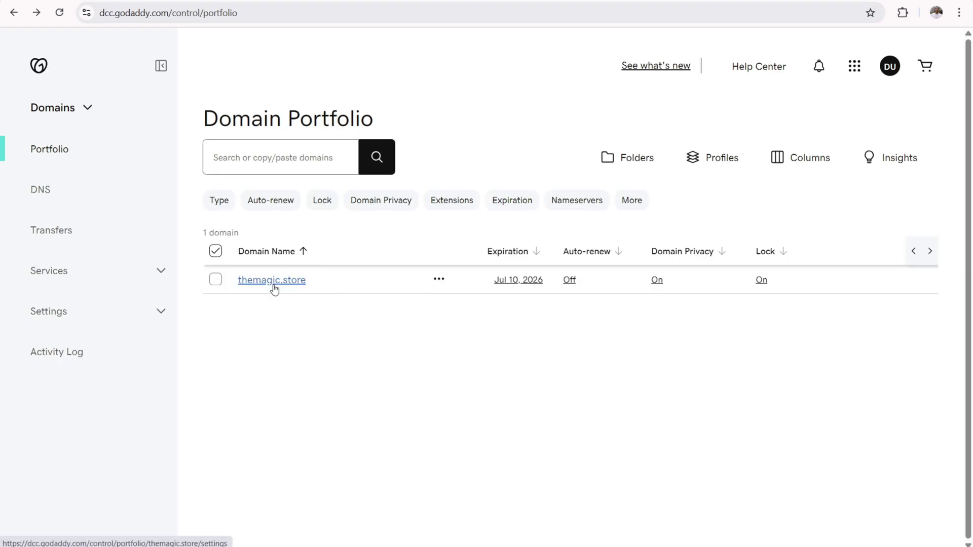
left_click(439, 279)
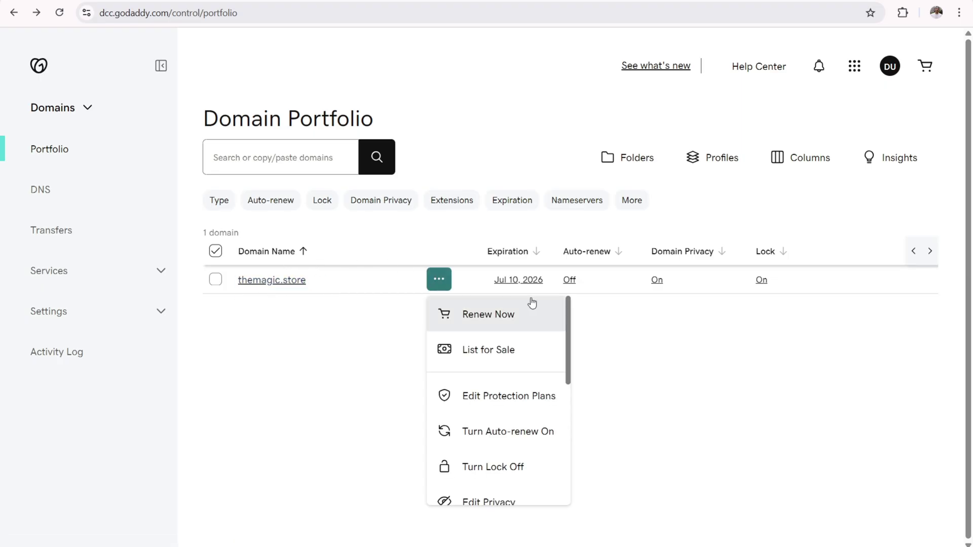
scroll(497, 365, "down", 3)
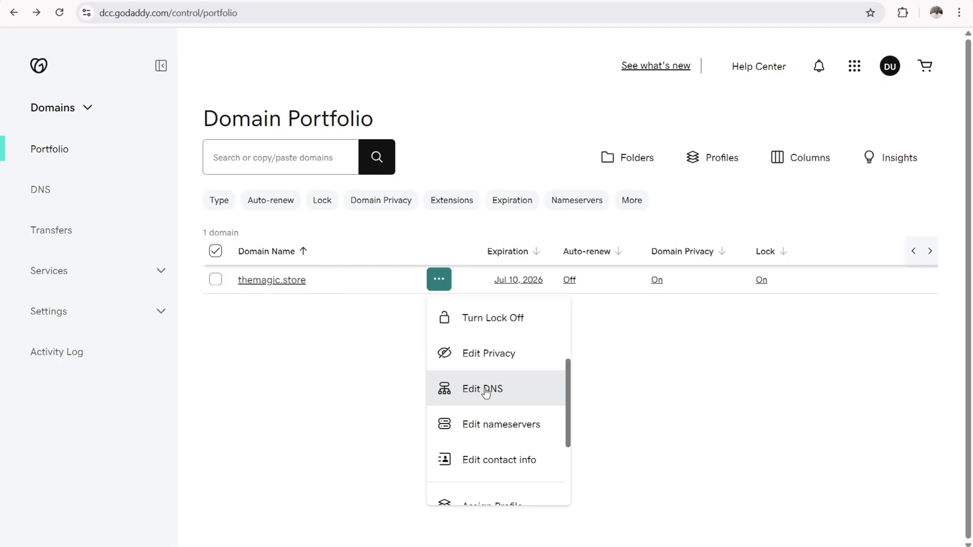
left_click(483, 390)
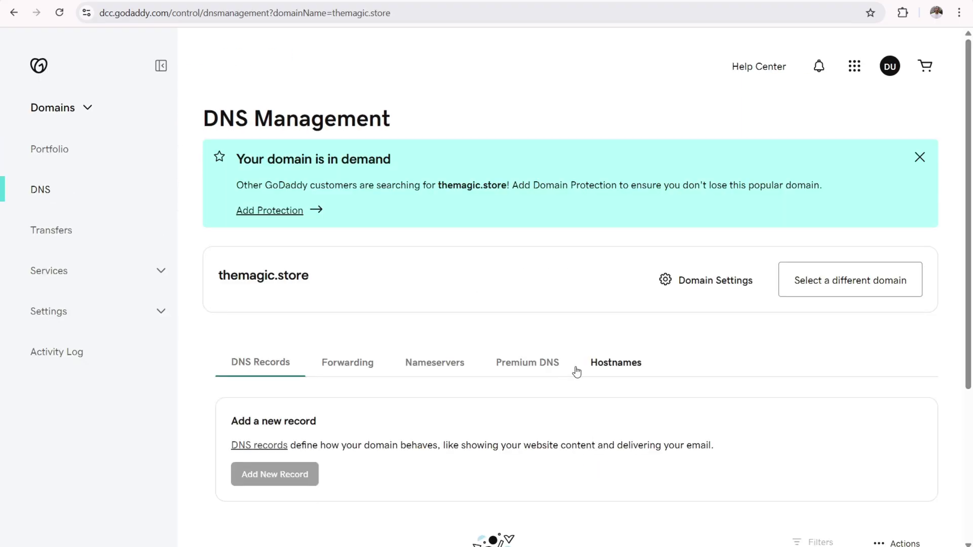
- Show themagic.store's nameservers, ns3.afternic.com and ns4.afternic.com, on the Nameservers tab
left_click(437, 366)
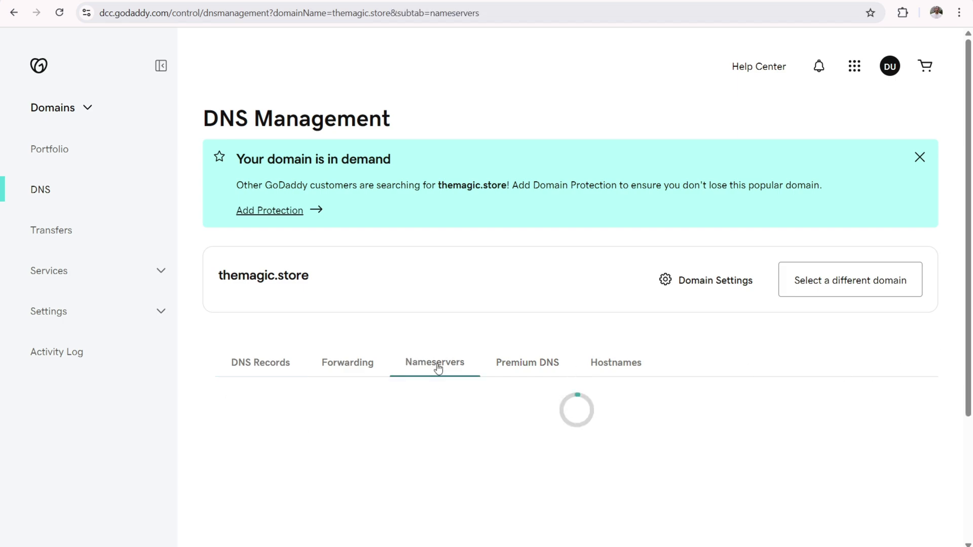
scroll(970, 228, "down", 5)
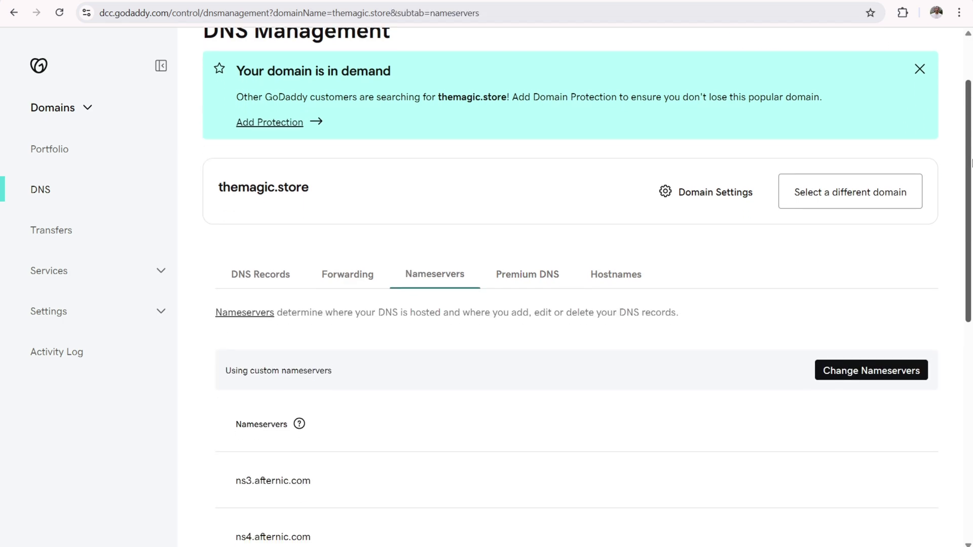
scroll(971, 229, "down", 1)
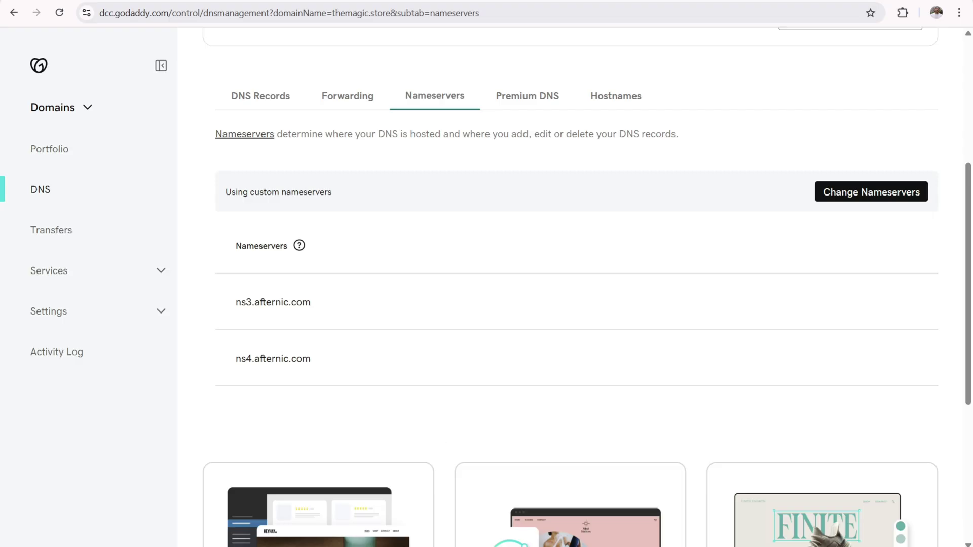
- In a new tab, visit themagic.store and Afternic's GoDaddy Sales Landers guide
key("ctrl+t")
right_click(380, 13)
left_click(436, 140)
mouse_move(389, 274)
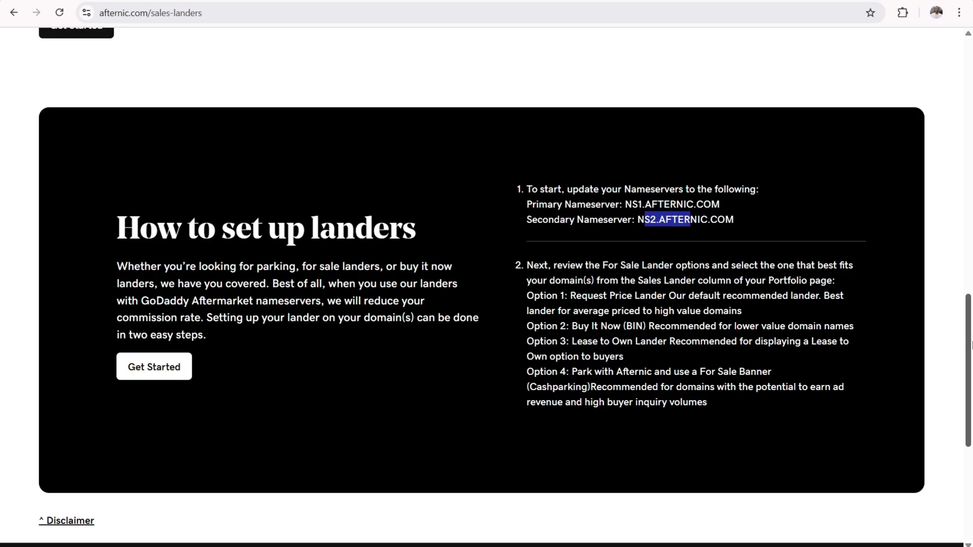
left_click_drag(970, 334, 972, 74)
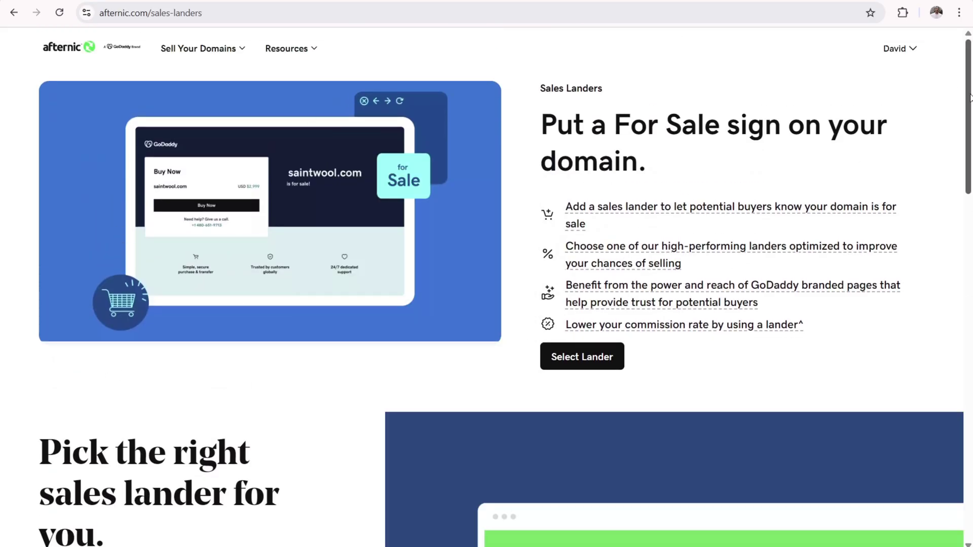
- Highlight the Afternic nameservers NS1 and NS2.AFTERNIC.COM listed in the lander guide
left_click_drag(970, 97, 969, 345)
left_click(633, 217)
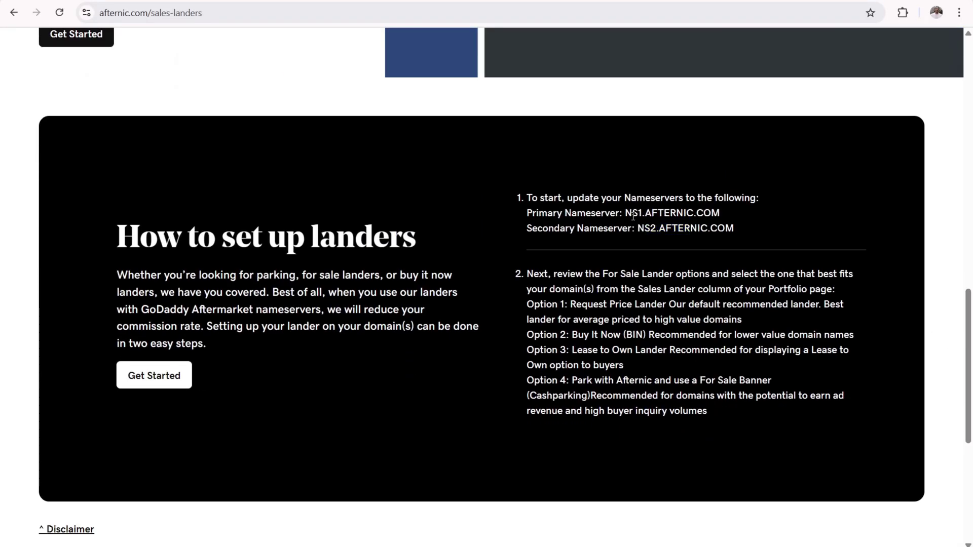
left_click_drag(633, 216, 700, 229)
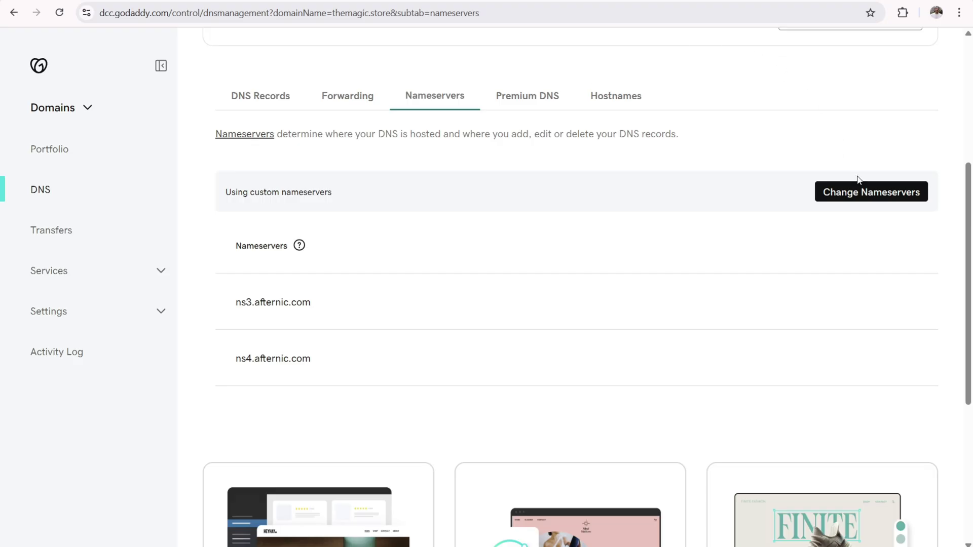
- Inspect the ns3/ns4.afternic.com entries under Change Nameservers and close without changes
left_click(861, 194)
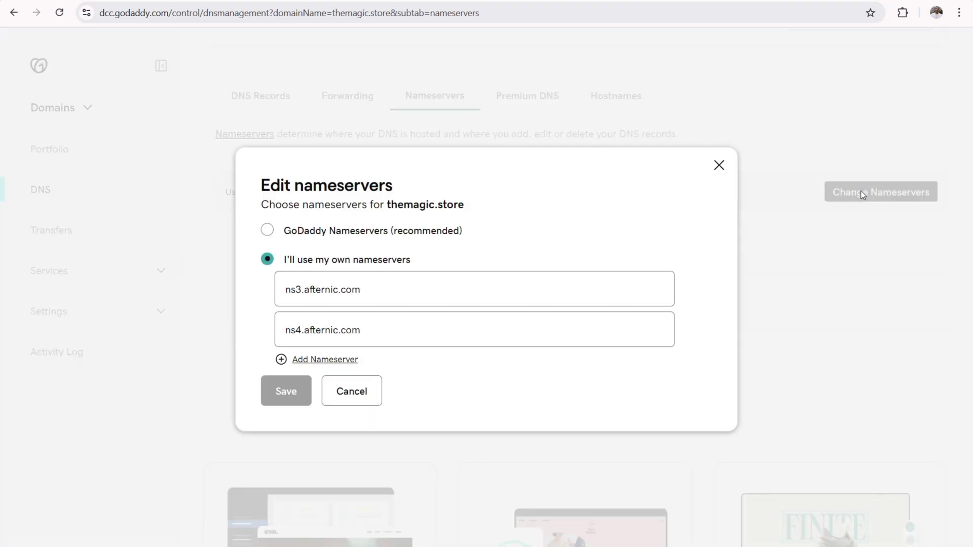
left_click(303, 290)
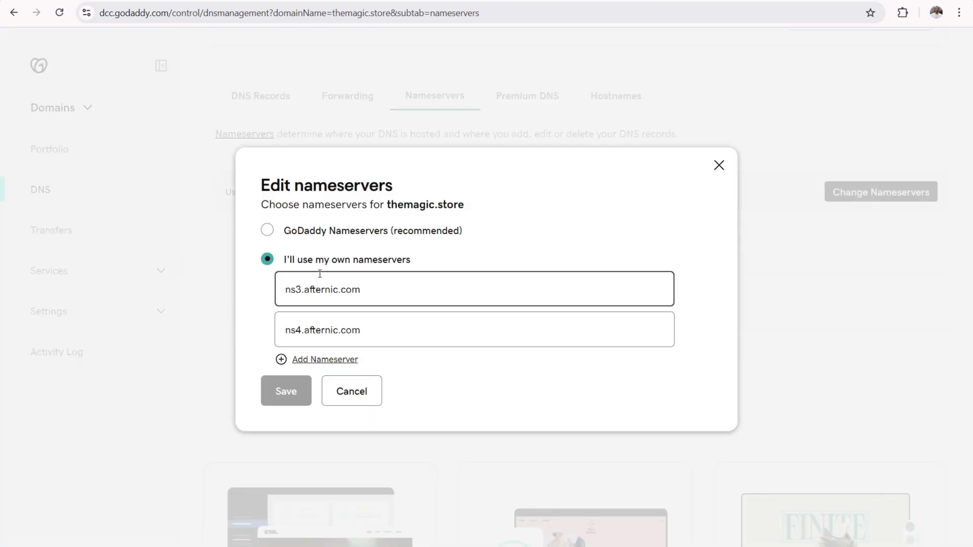
left_click(721, 165)
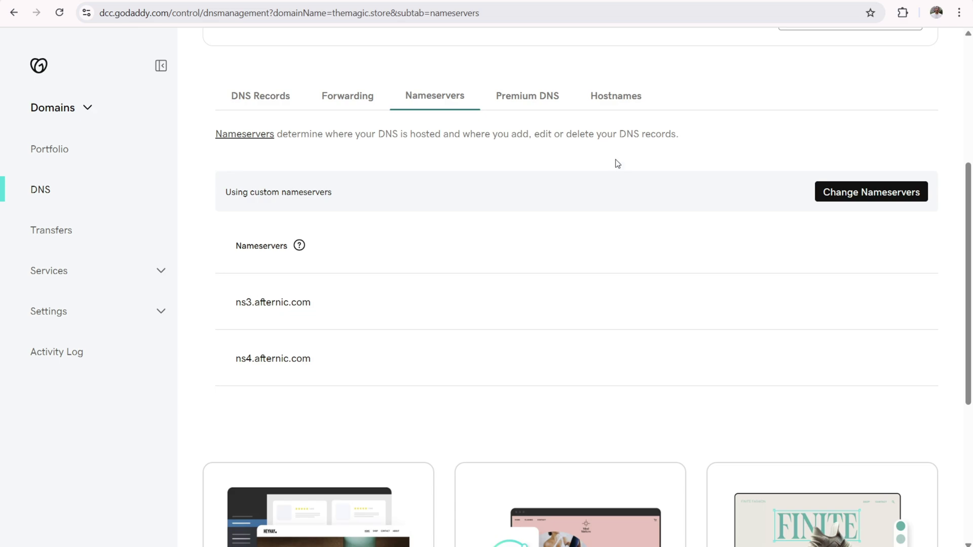
mouse_move(282, 325)
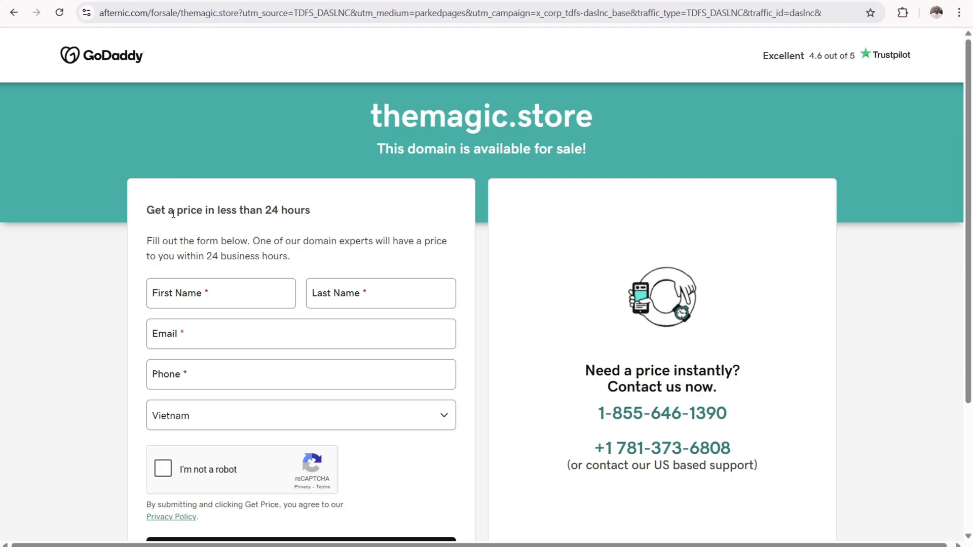
- Review the for-sale lander's price-in-24-hours Get Price form, scrolling down and back
left_click_drag(174, 210, 303, 210)
scroll(507, 241, "down", 3)
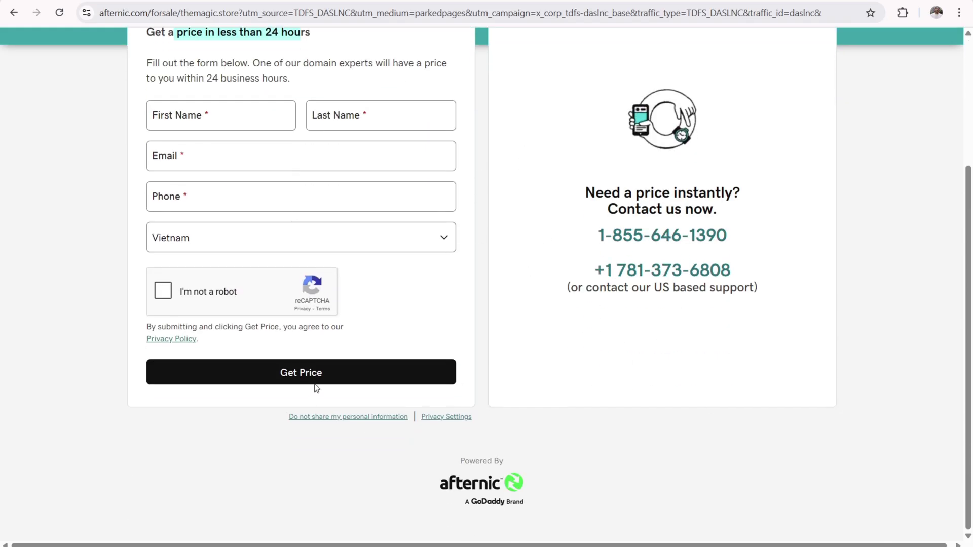
scroll(433, 322, "up", 3)
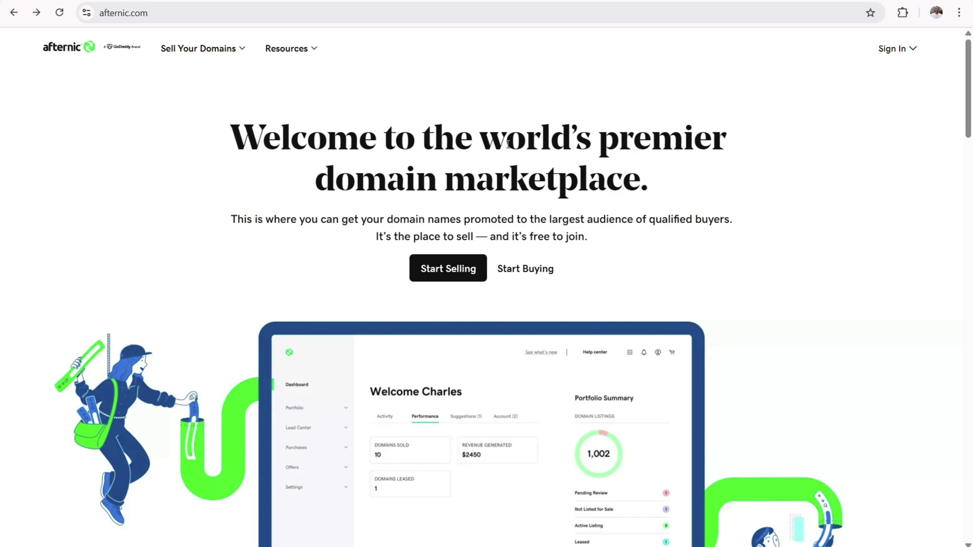
- Sign in to Afternic with the GoDaddy account through the Sign In menu
left_click_drag(507, 143, 697, 173)
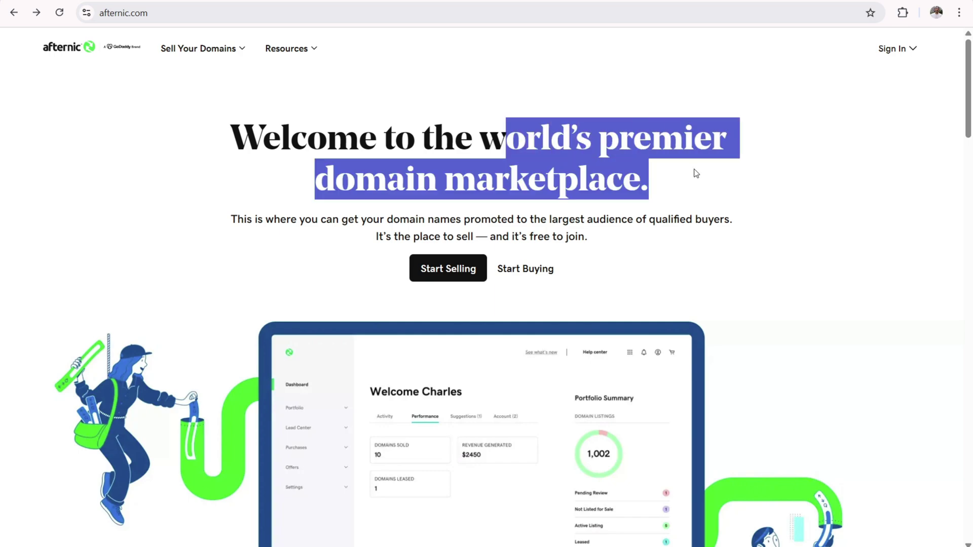
left_click(677, 169)
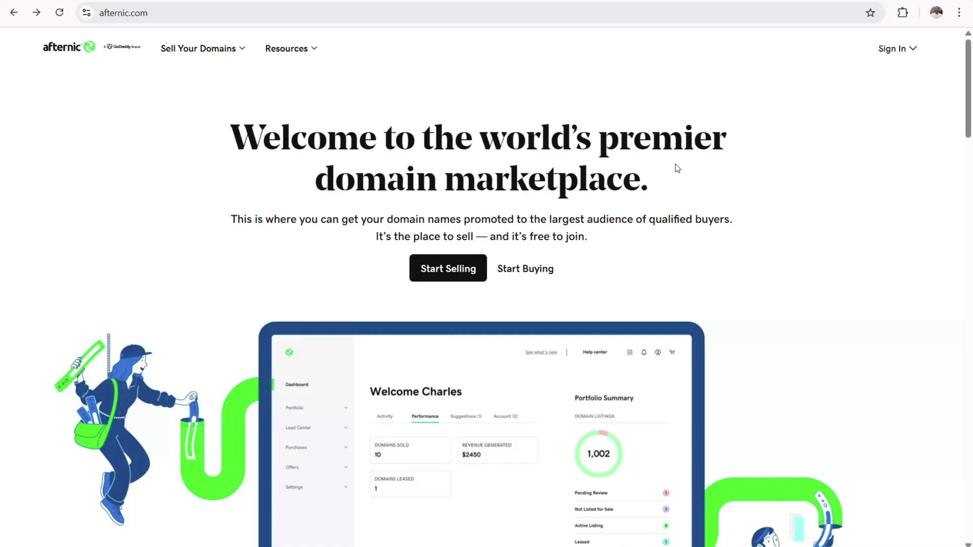
left_click(886, 50)
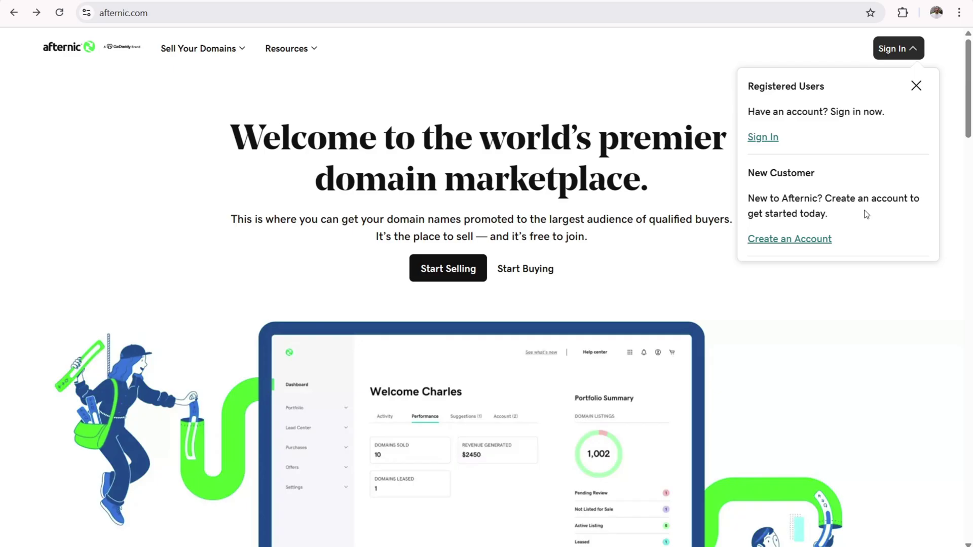
left_click(767, 138)
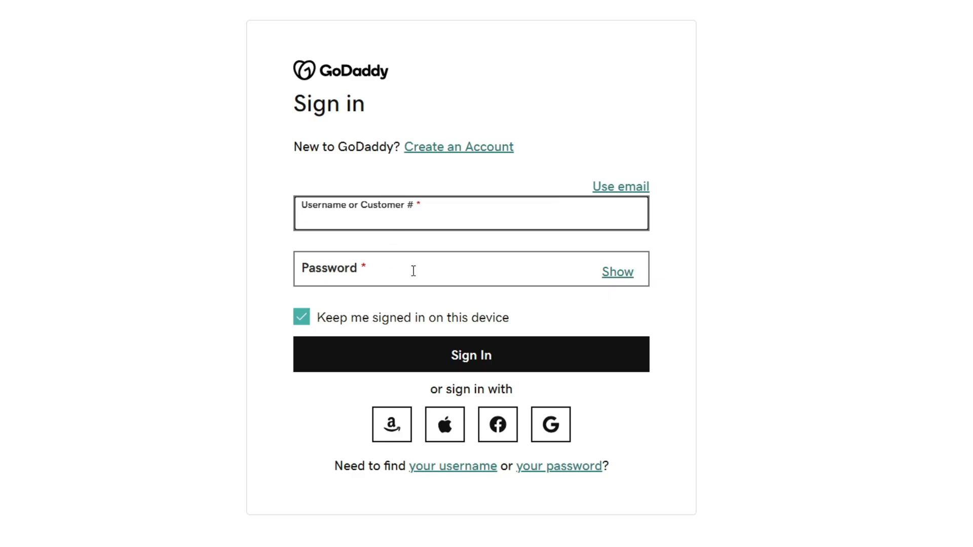
left_click(615, 191)
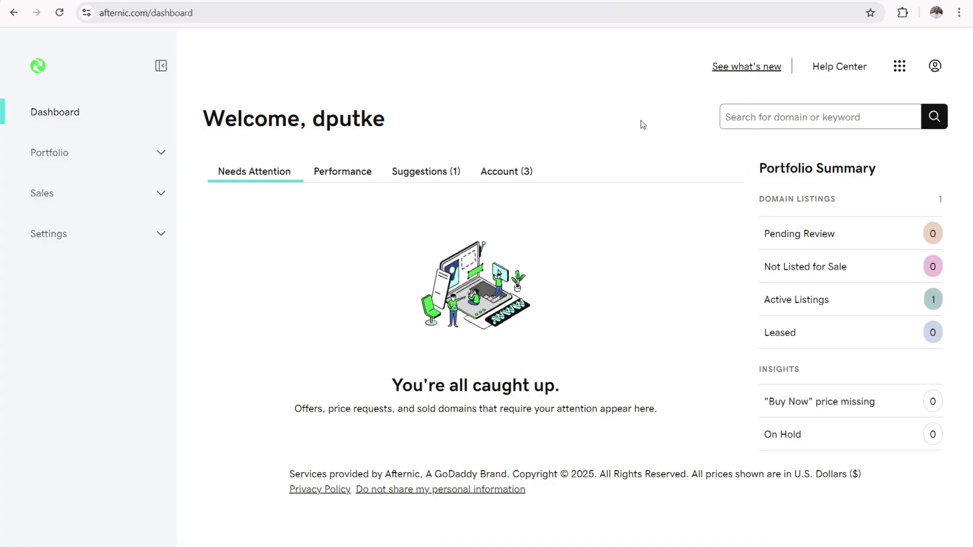
- Open Portfolio > All Domains to see themagic.store listed at Buy Now $497, floor $197
left_click(65, 153)
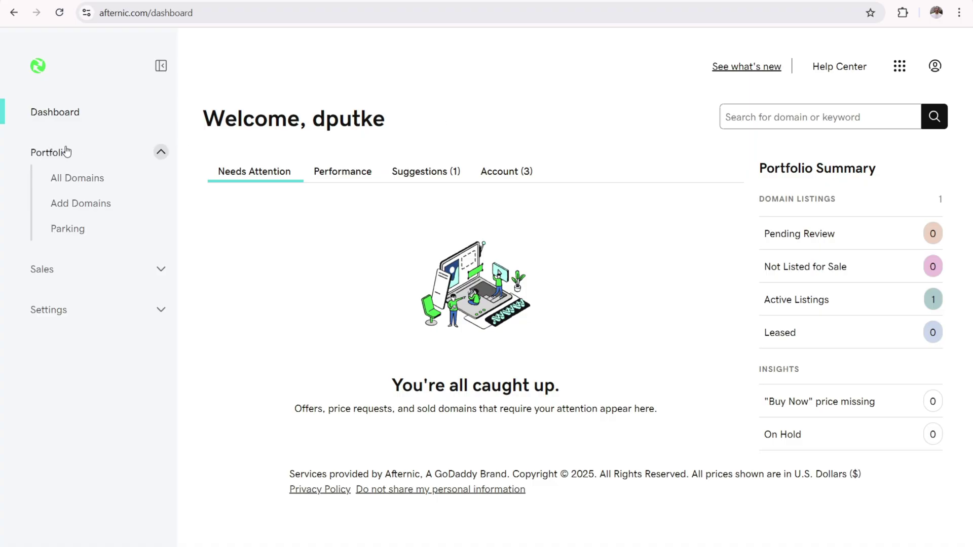
left_click(67, 181)
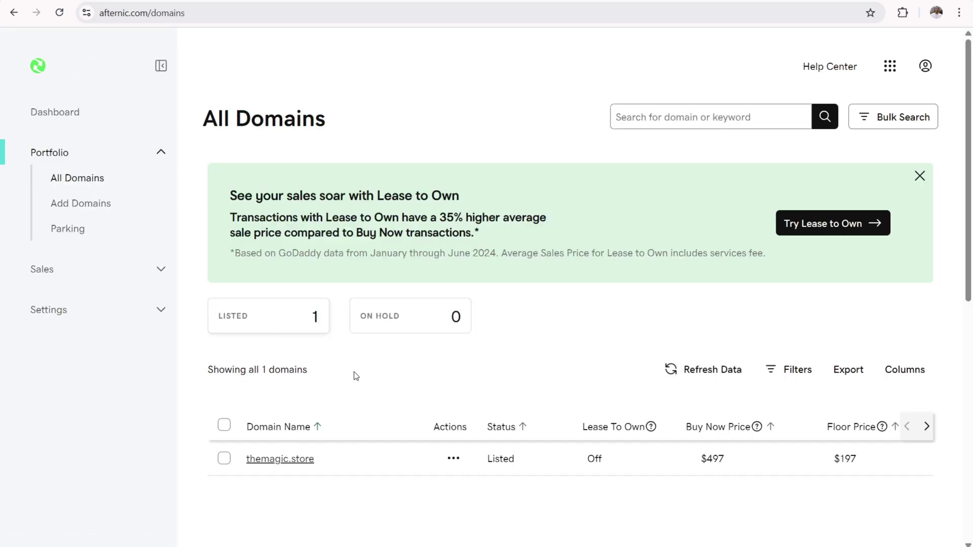
scroll(213, 354, "down", 3)
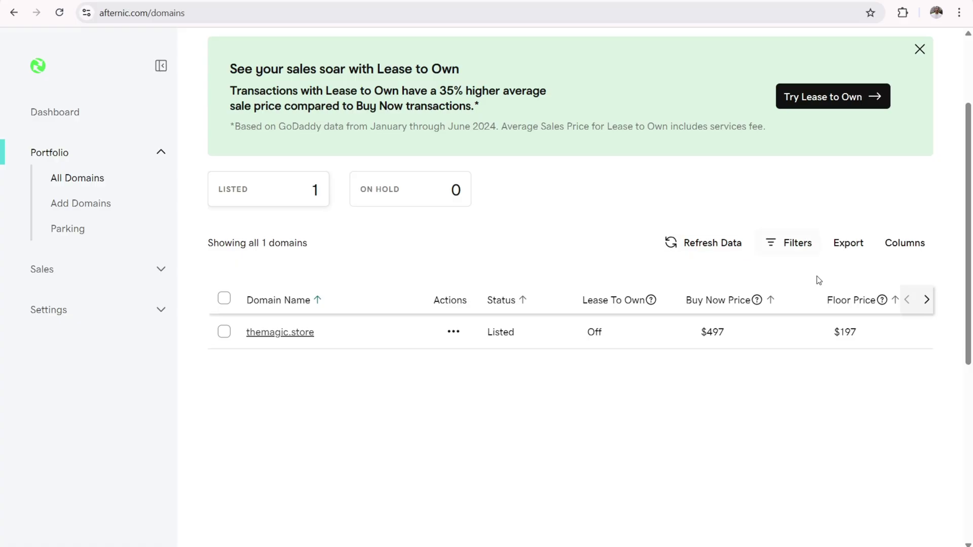
scroll(852, 284, "up", 3)
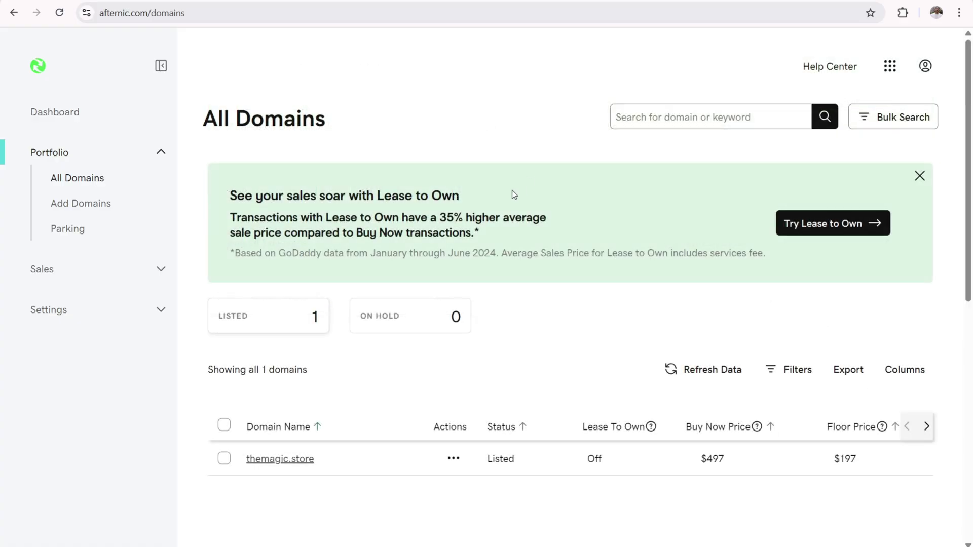
- Confirm themagic.store's Lease to Own setting is off in the domains table
left_click_drag(489, 201, 365, 195)
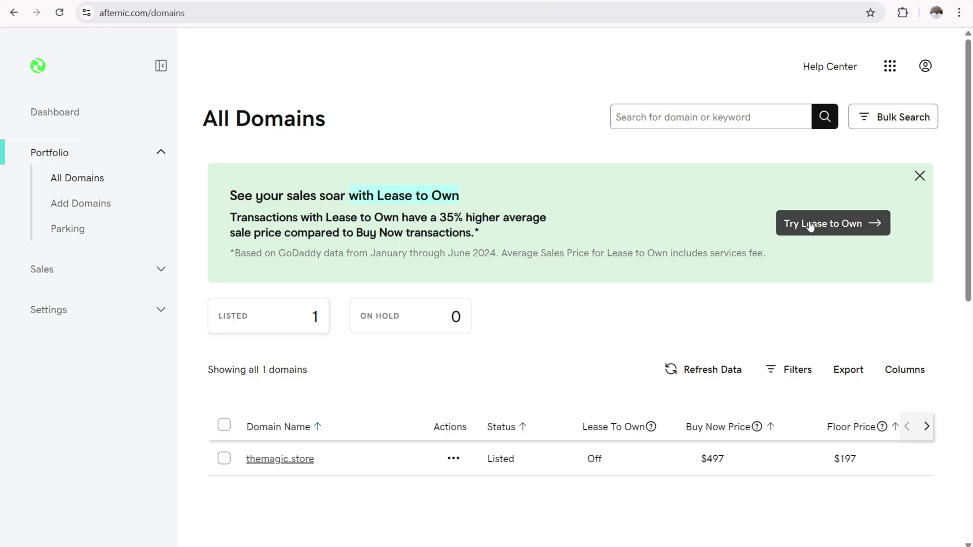
scroll(491, 278, "down", 4)
left_click_drag(616, 281, 584, 269)
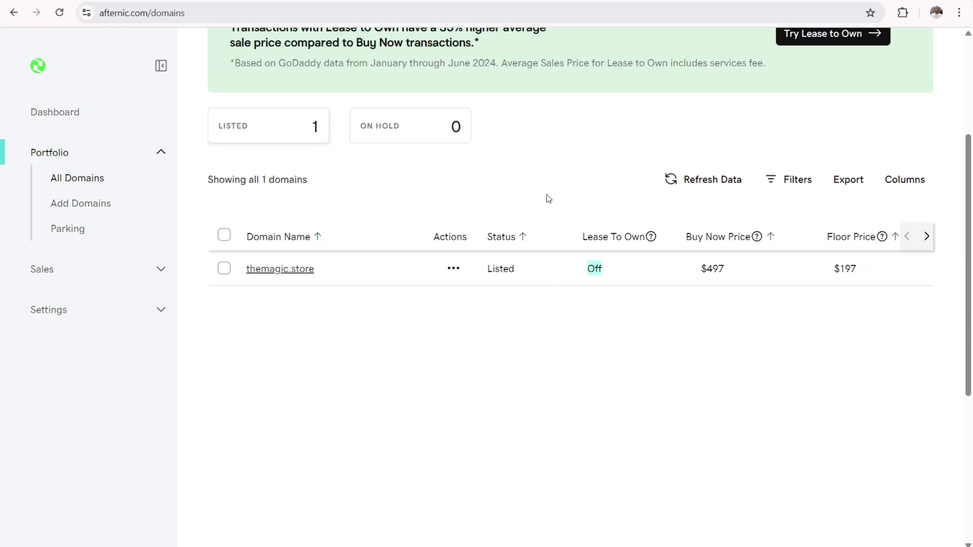
scroll(549, 198, "up", 4)
left_click(538, 231)
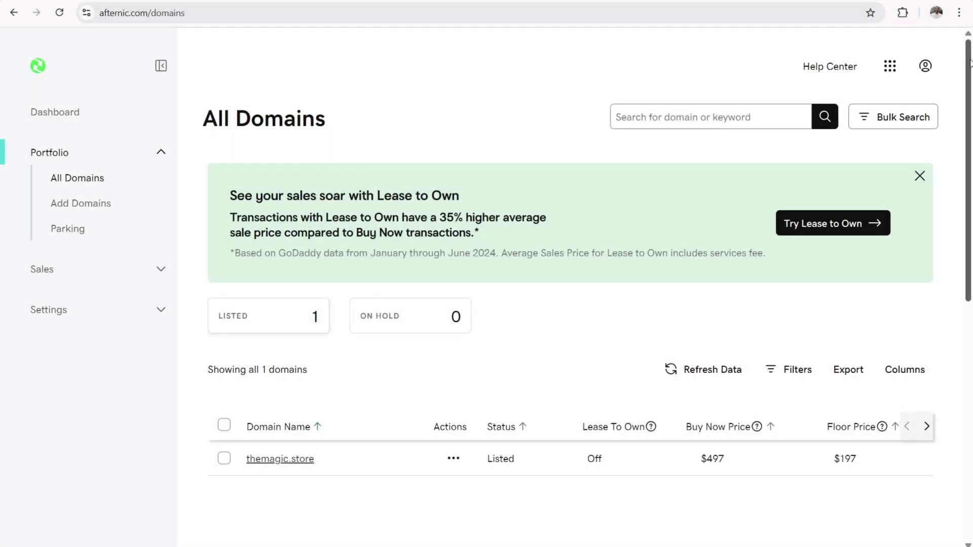
left_click_drag(969, 64, 961, 142)
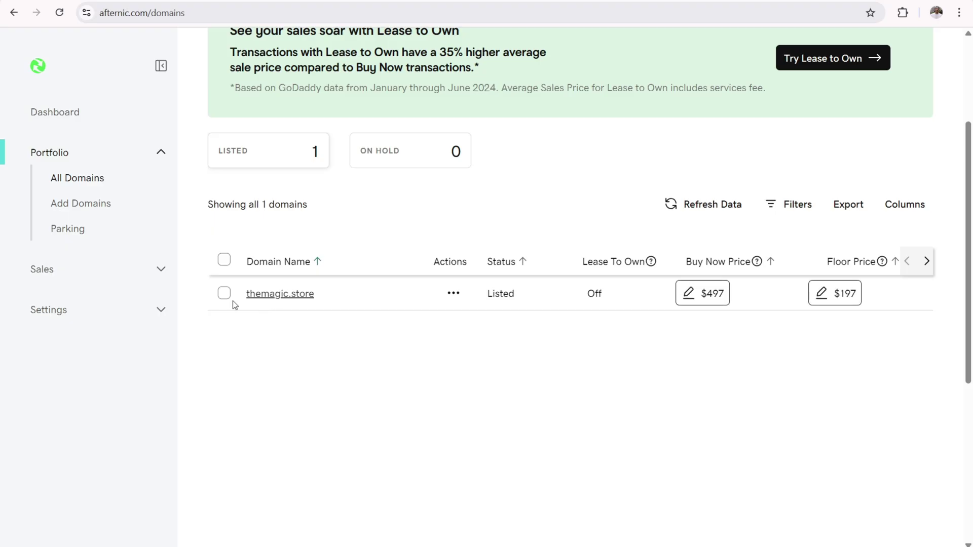
left_click(454, 297)
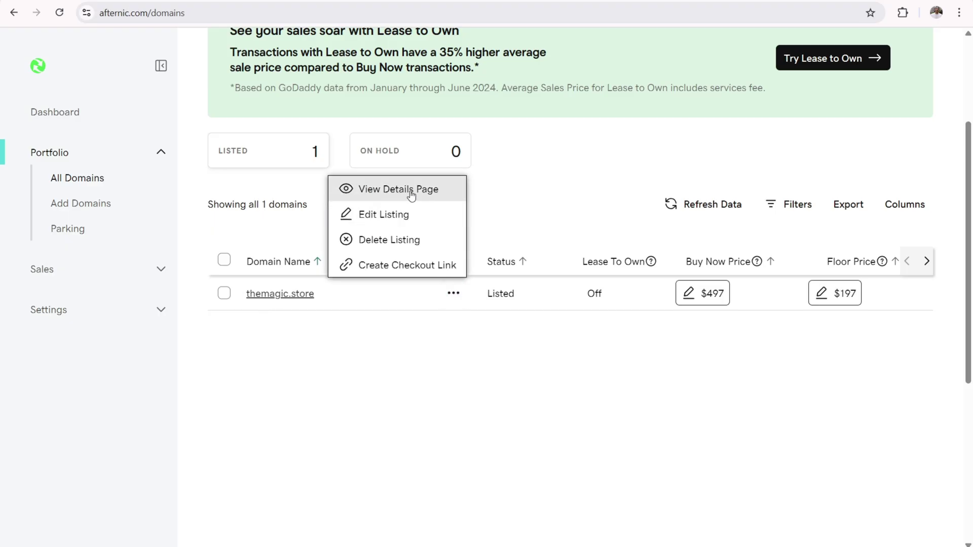
- Review themagic.store's details and pricing ($497 Buy Now, $197 floor, $20 minimum offer) without saving
left_click(411, 191)
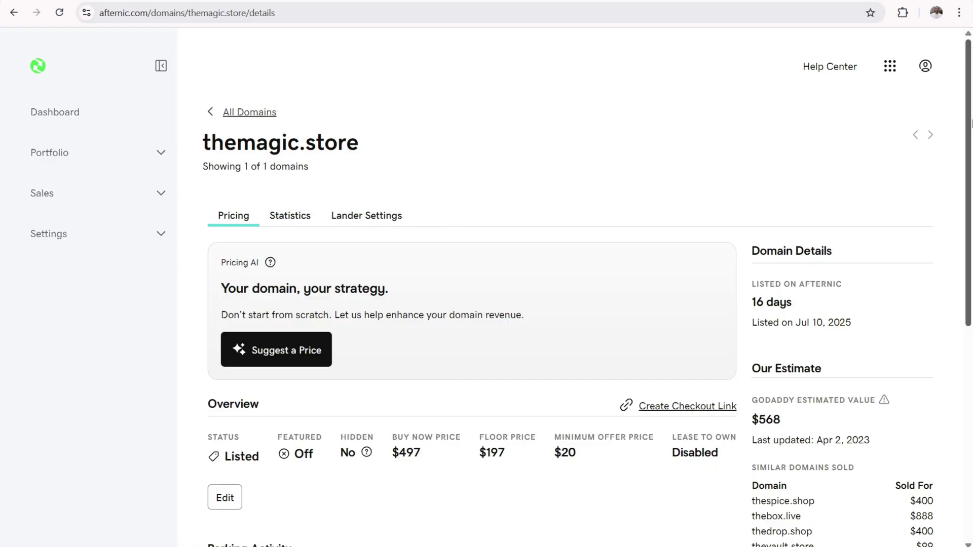
scroll(471, 326, "down", 3)
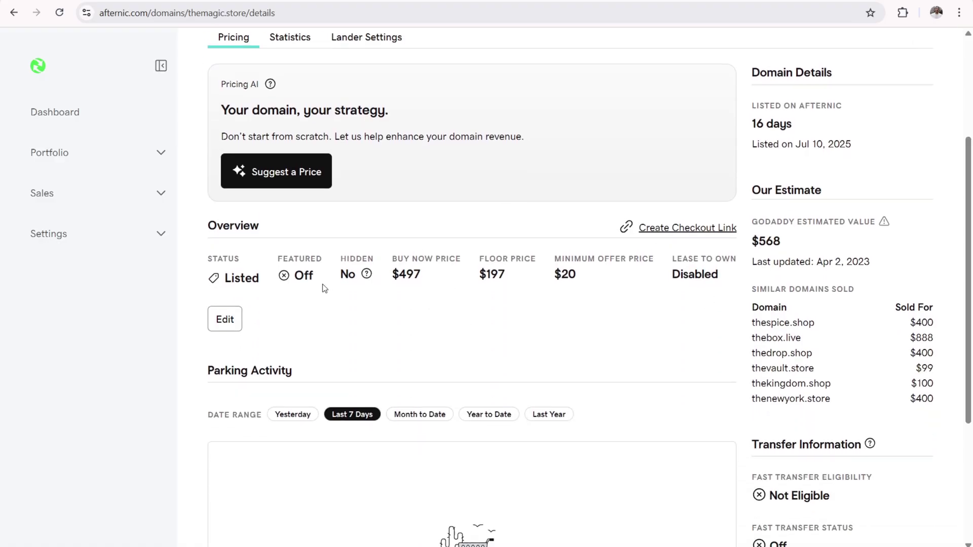
left_click(227, 323)
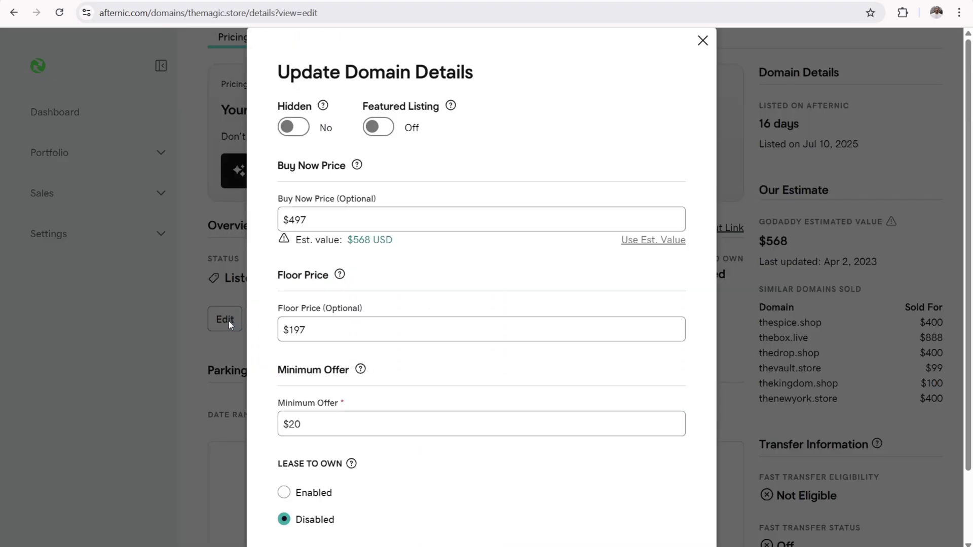
scroll(484, 302, "down", 2)
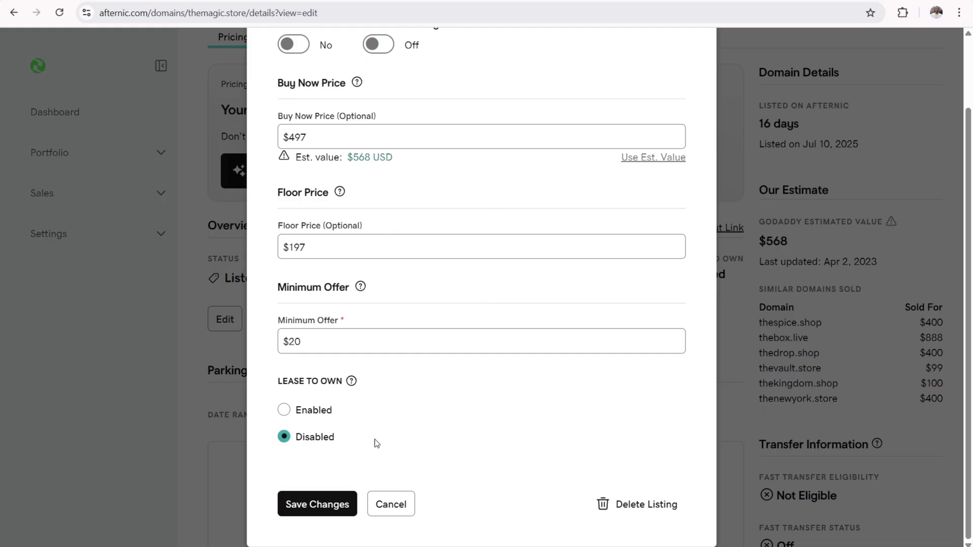
scroll(515, 400, "up", 3)
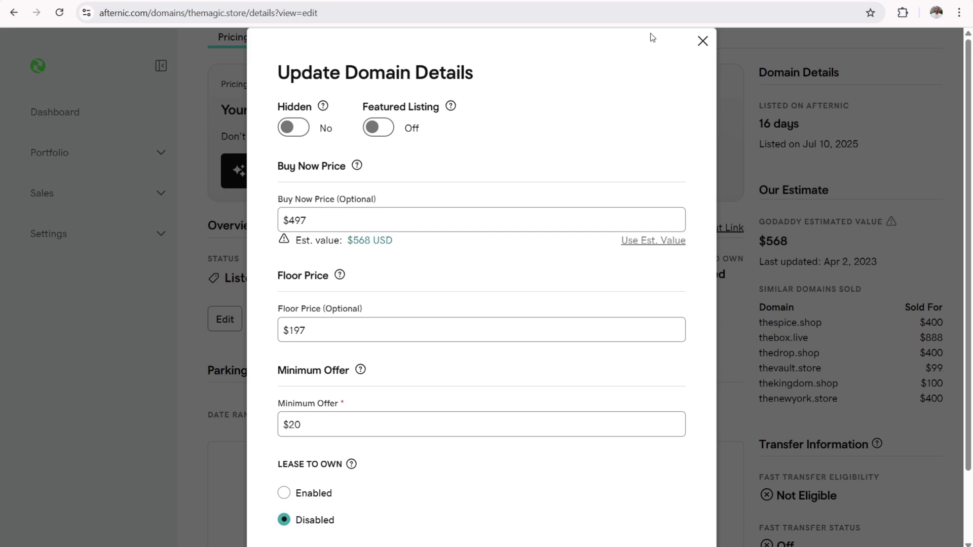
left_click(700, 39)
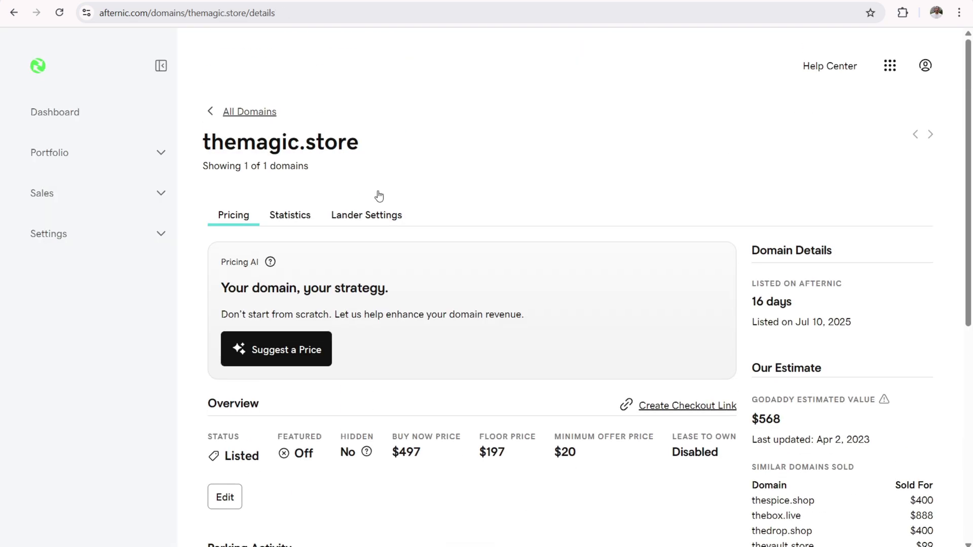
left_click(282, 215)
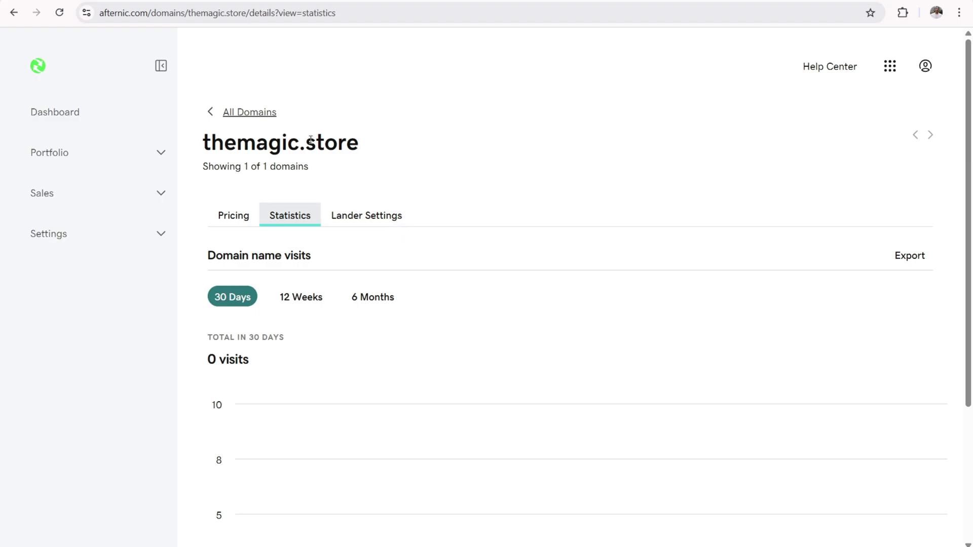
- Switch themagic.store's sale lander from Request Price to Buy It Now (BIN) and save
left_click(374, 218)
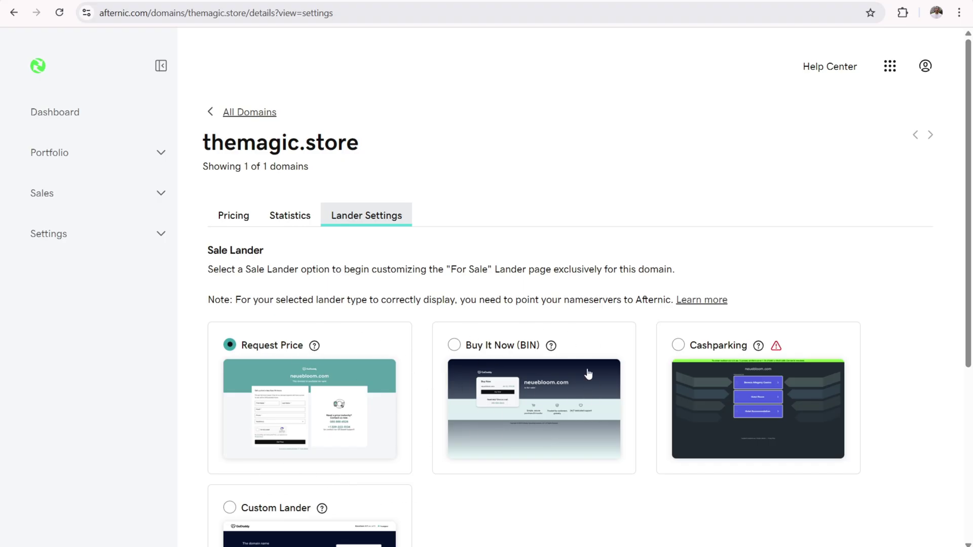
left_click(456, 346)
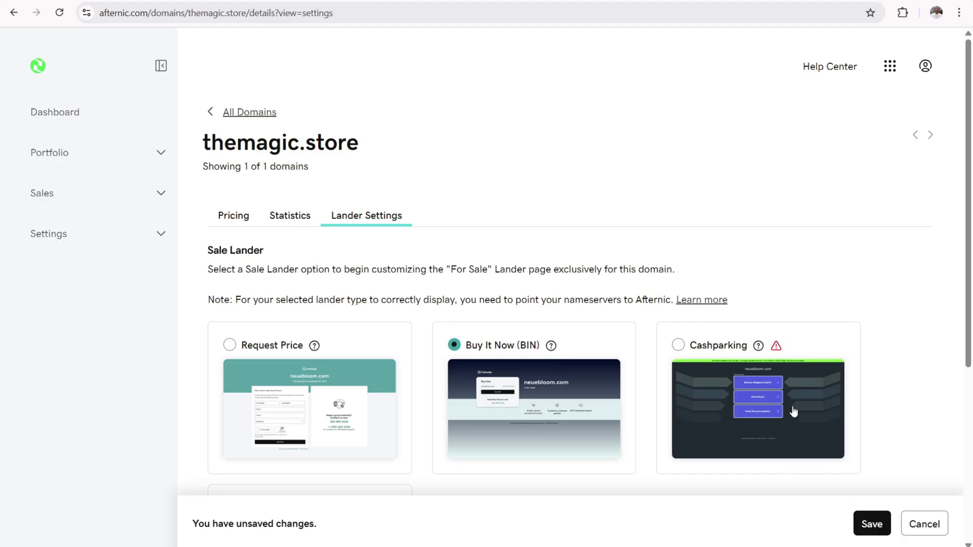
scroll(790, 409, "down", 3)
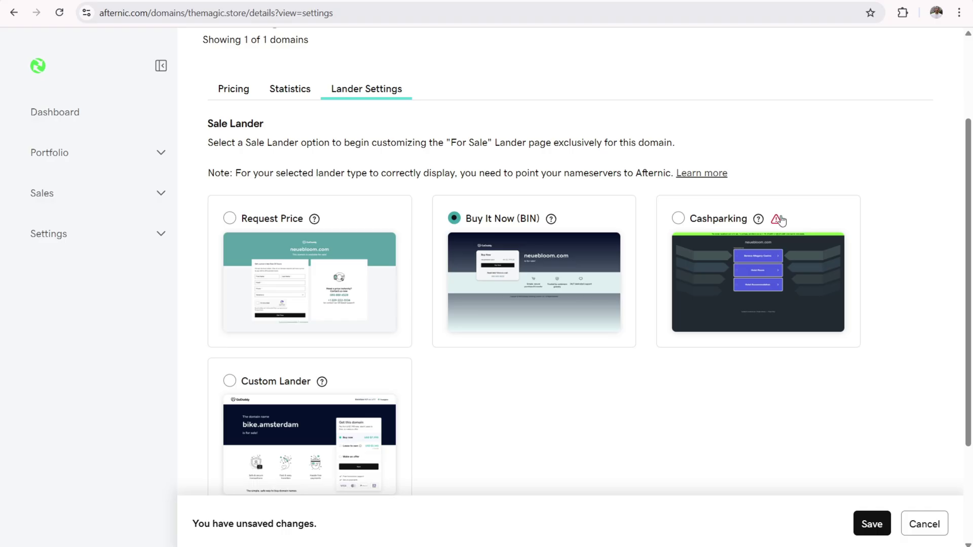
left_click(256, 3)
scroll(163, 410, "down", 2)
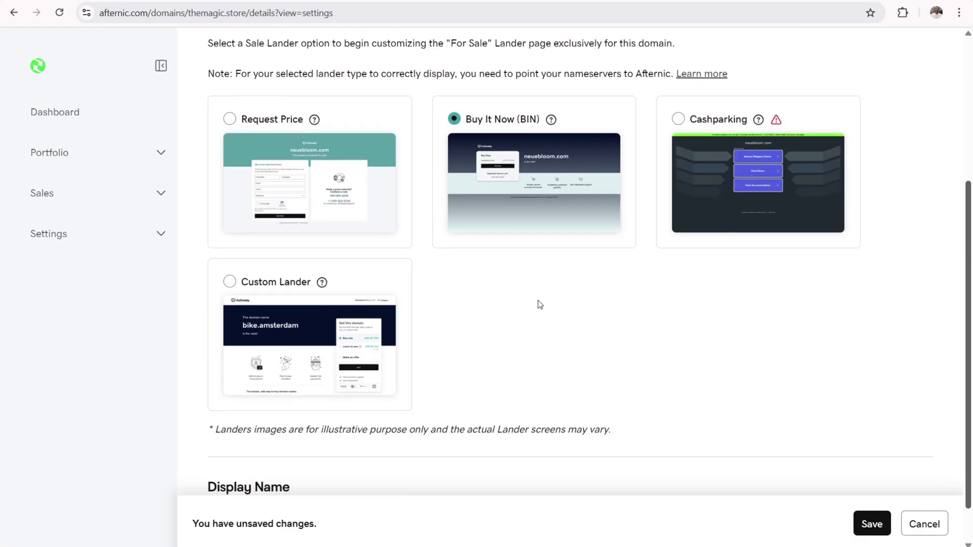
scroll(540, 283, "up", 3)
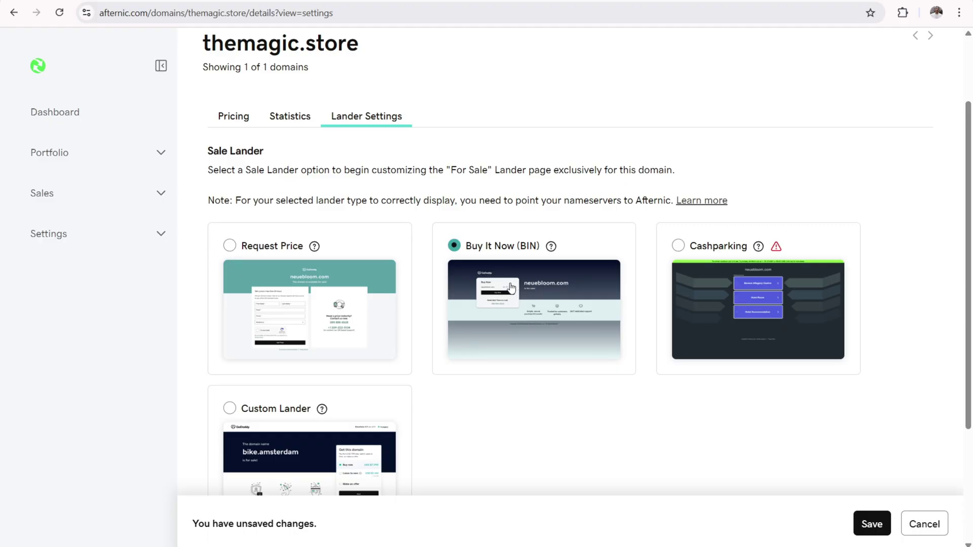
left_click(872, 525)
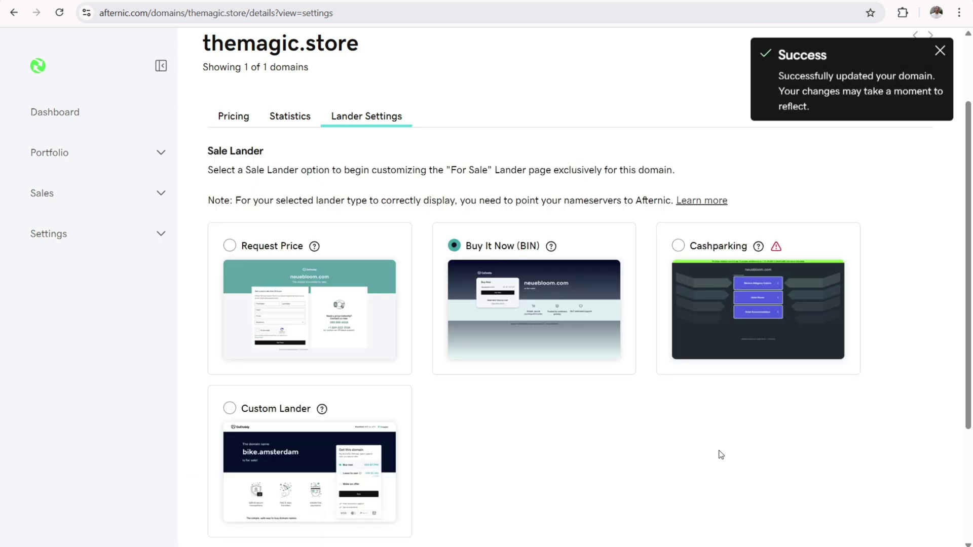
left_click_drag(799, 93, 907, 92)
left_click(940, 51)
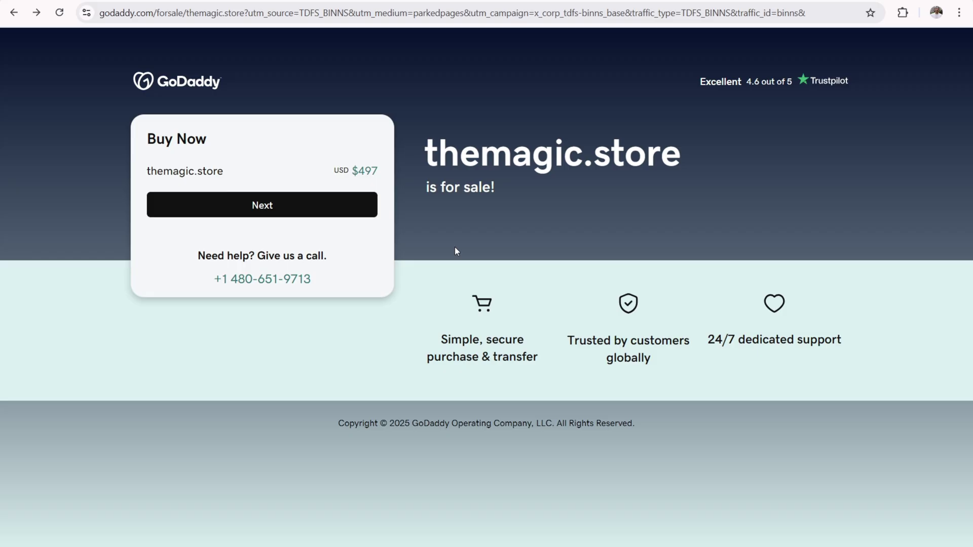
- Highlight the live lander's for-sale notice and its USD $497 Buy Now offer
left_click_drag(464, 188, 496, 188)
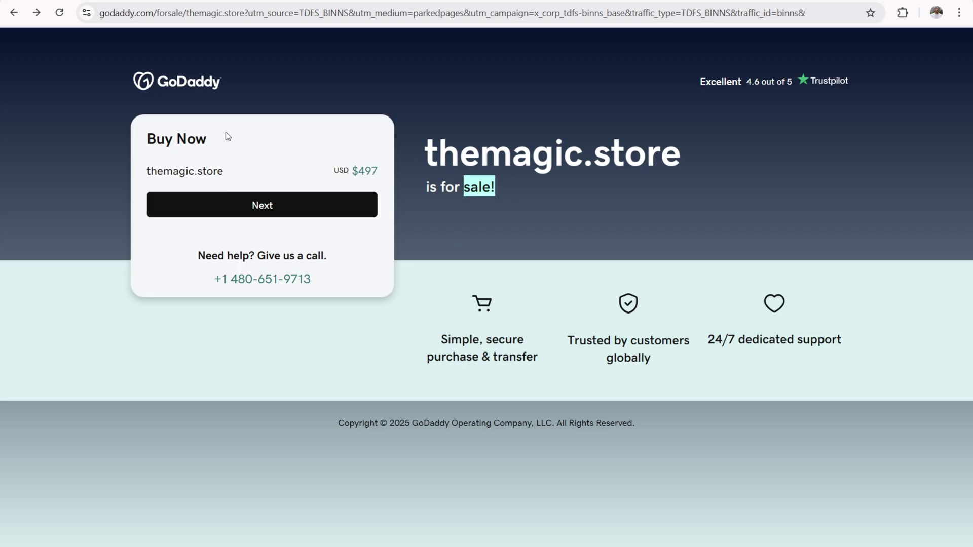
left_click_drag(227, 136, 146, 138)
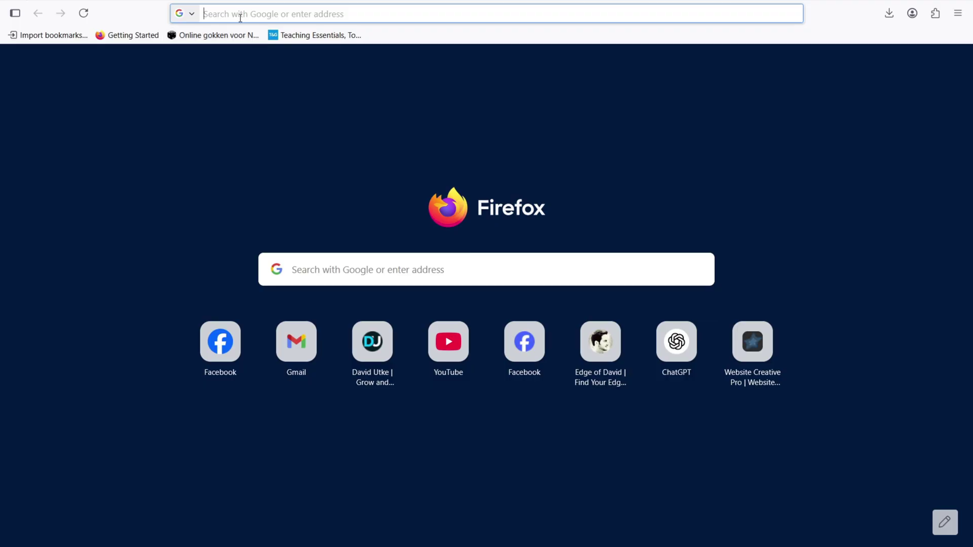
- Load themagic.store via Paste and Go and start the Buy Now purchase at 497,00 $
right_click(240, 15)
left_click(259, 128)
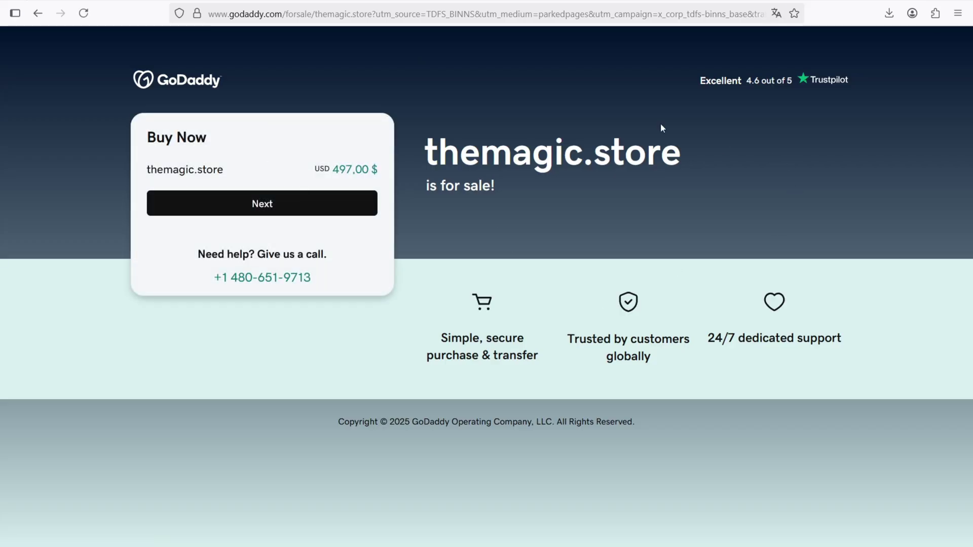
left_click(268, 206)
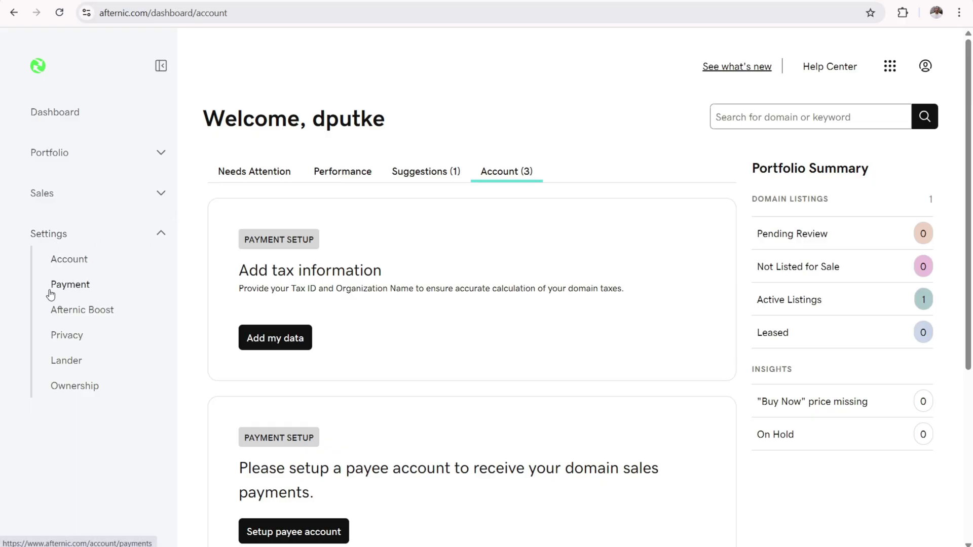
left_click_drag(245, 277, 382, 278)
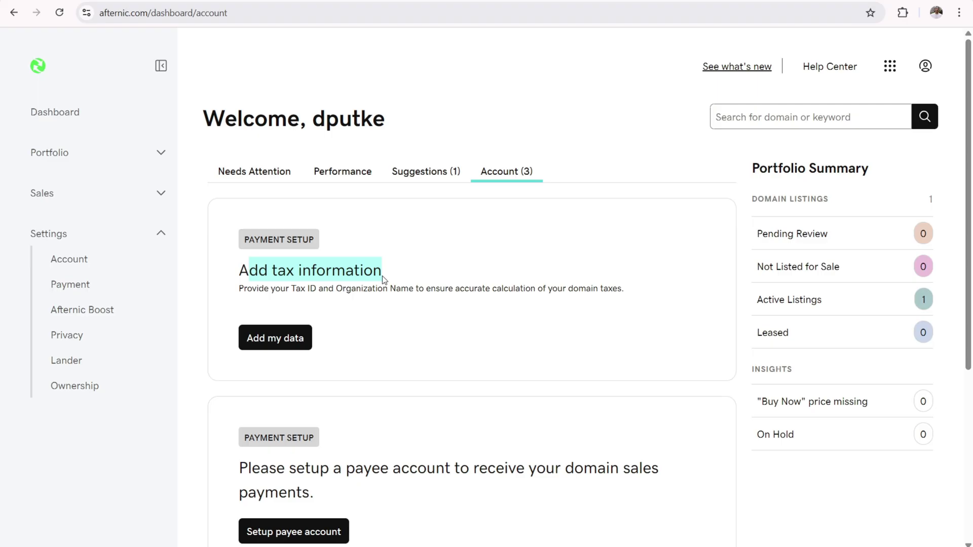
scroll(416, 272, "down", 3)
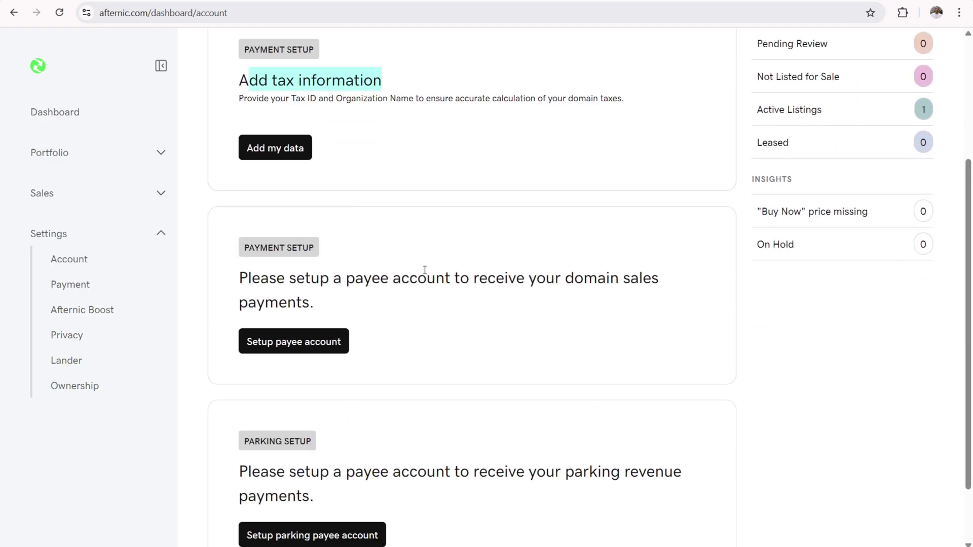
left_click_drag(346, 277, 457, 278)
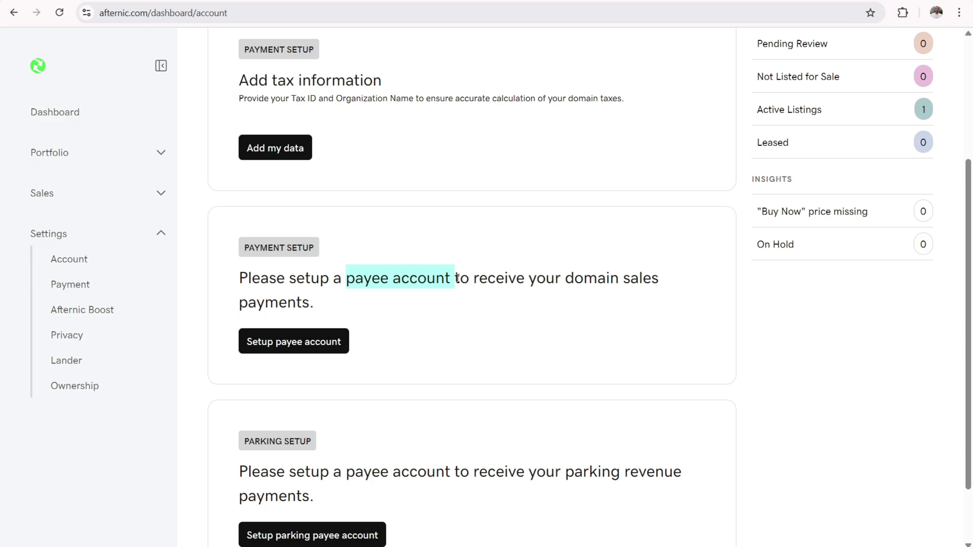
scroll(487, 298, "down", 1)
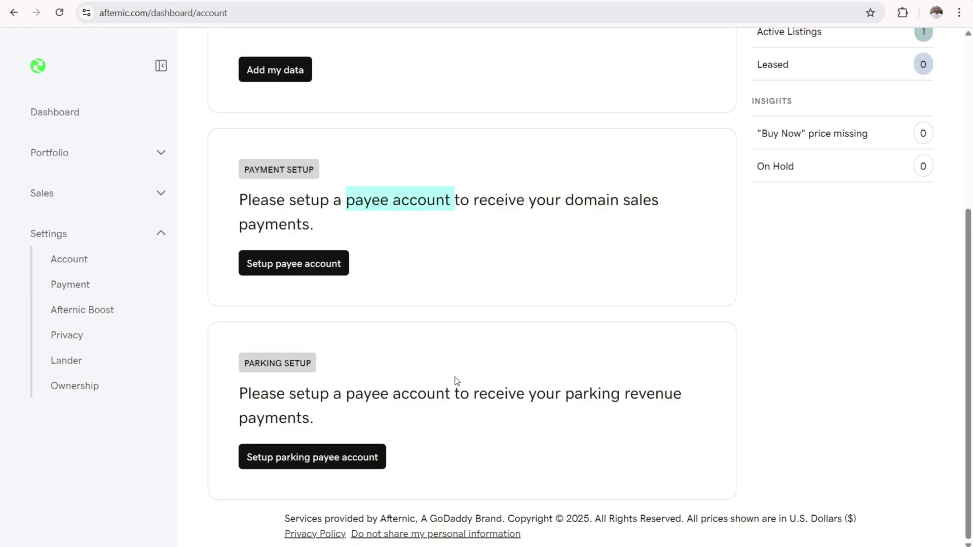
left_click_drag(346, 398, 455, 398)
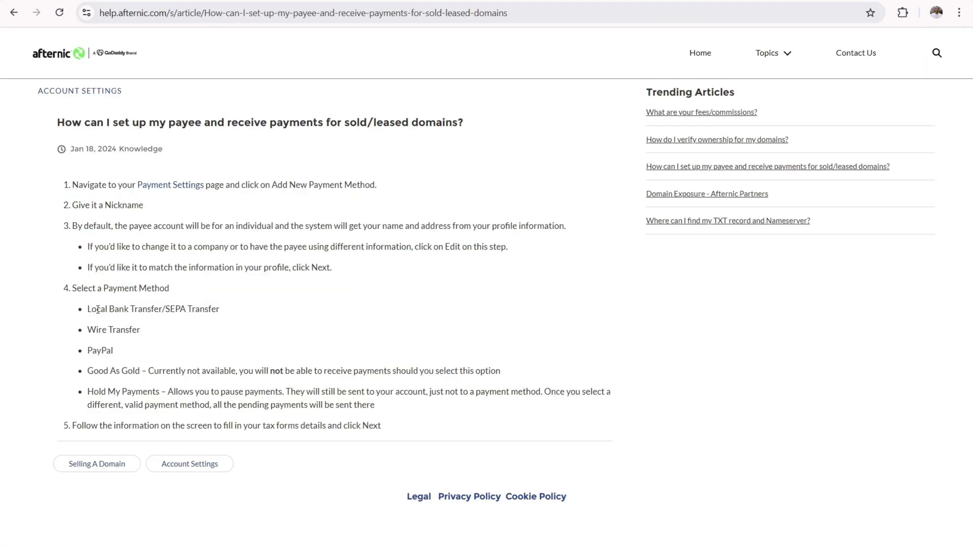
- Highlight the payout methods Local Bank Transfer, SEPA Transfer, Wire Transfer and PayPal in the article
left_click_drag(97, 309, 165, 310)
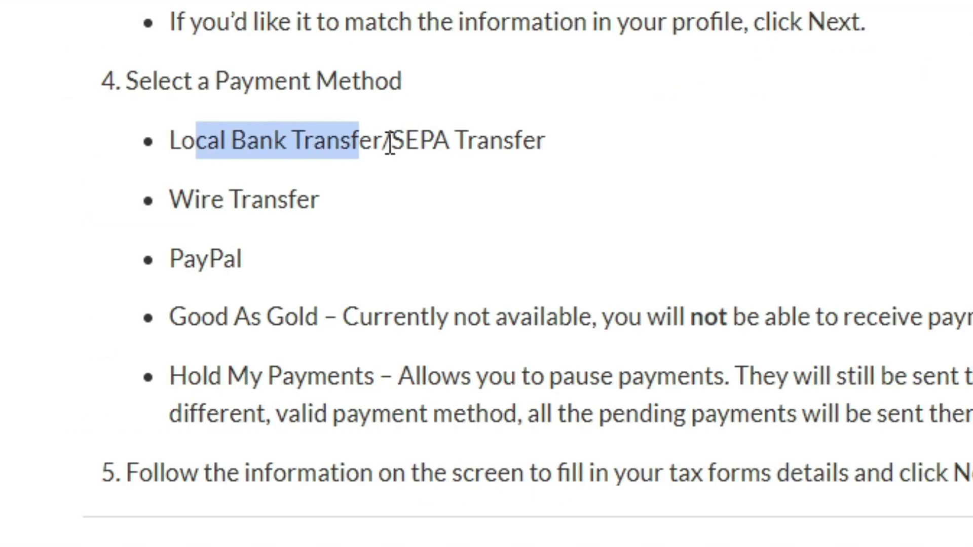
left_click_drag(390, 145, 560, 139)
left_click_drag(194, 201, 320, 202)
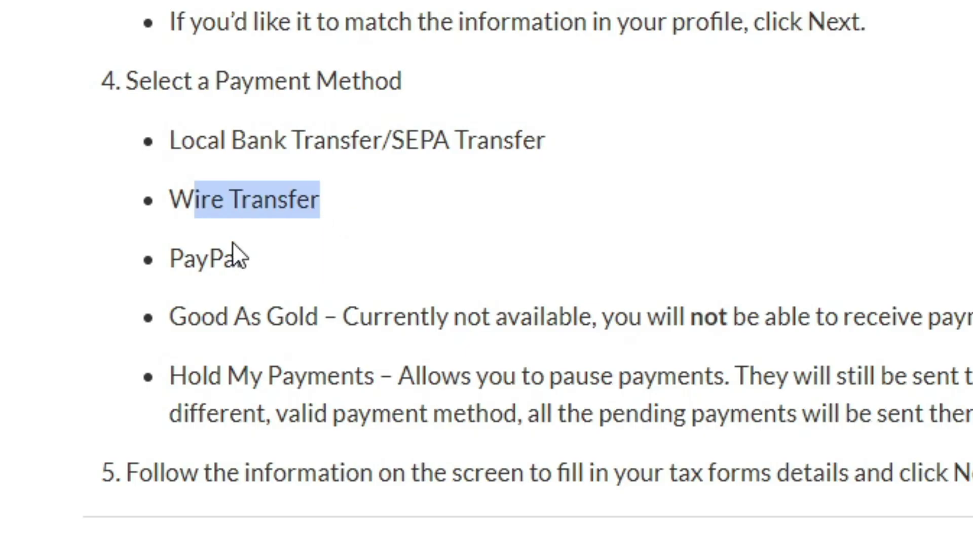
left_click_drag(172, 259, 296, 263)
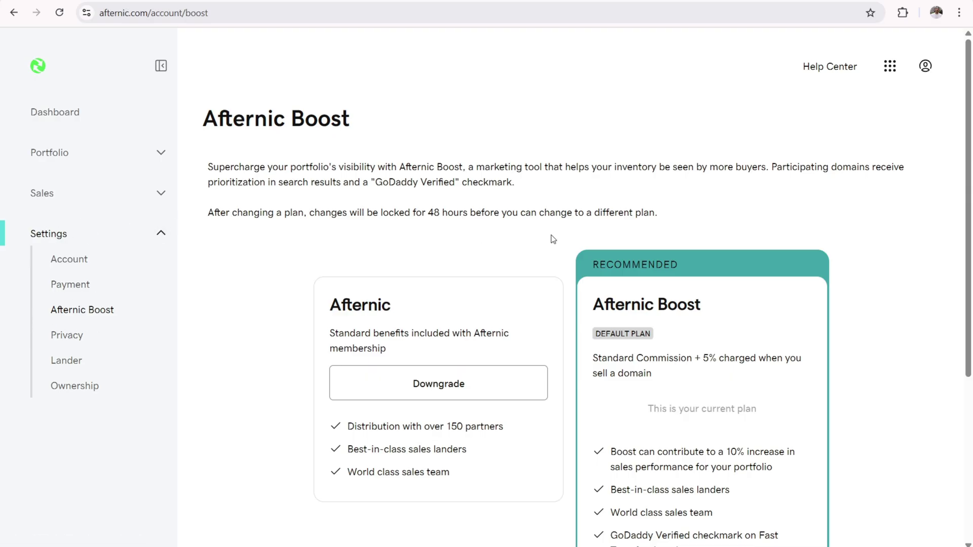
left_click_drag(967, 145, 967, 210)
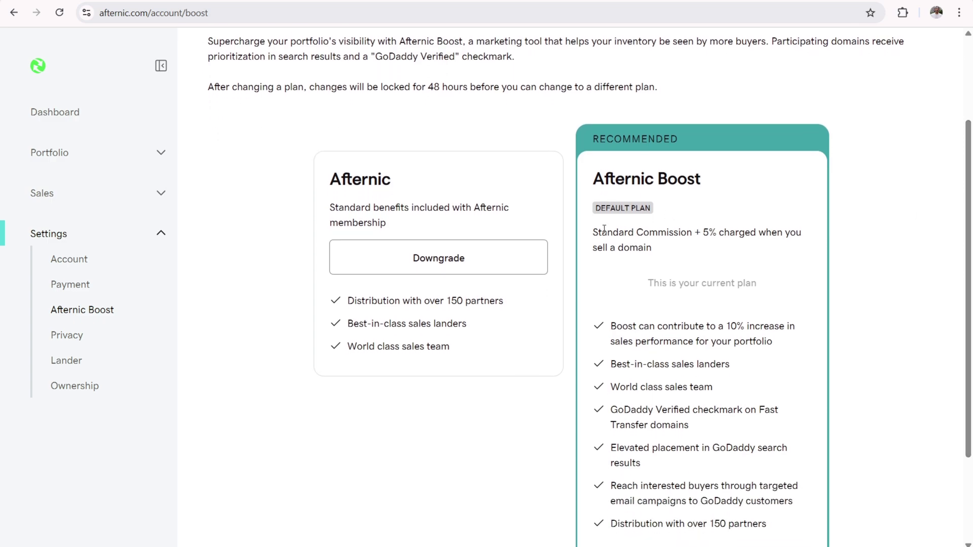
left_click_drag(602, 233, 666, 237)
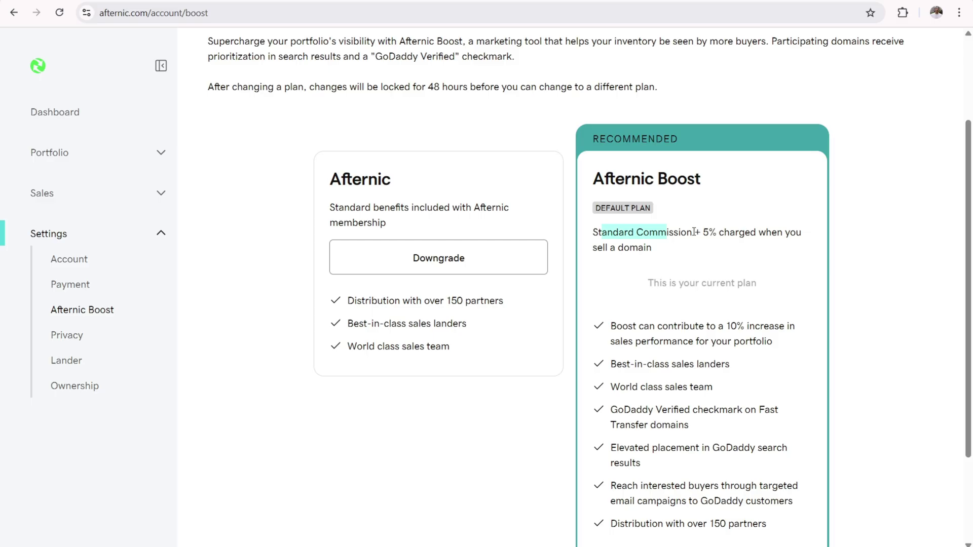
left_click_drag(968, 157, 972, 221)
left_click_drag(617, 313, 662, 316)
triple_click(663, 316)
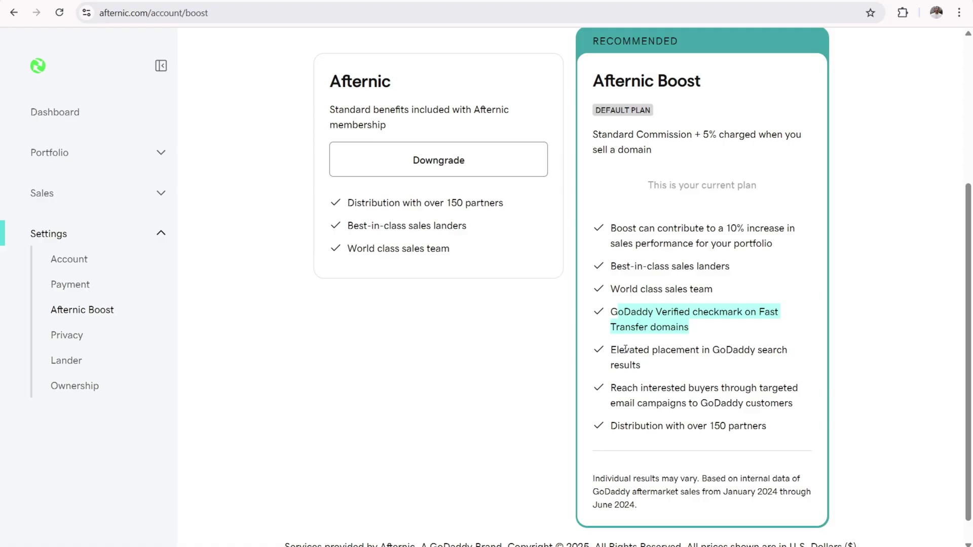
left_click_drag(625, 350, 739, 350)
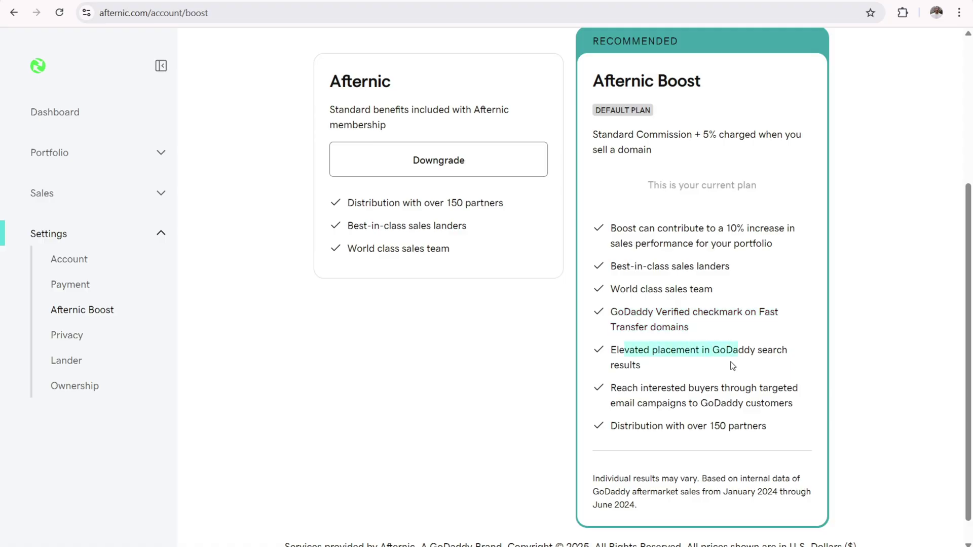
left_click_drag(640, 387, 777, 403)
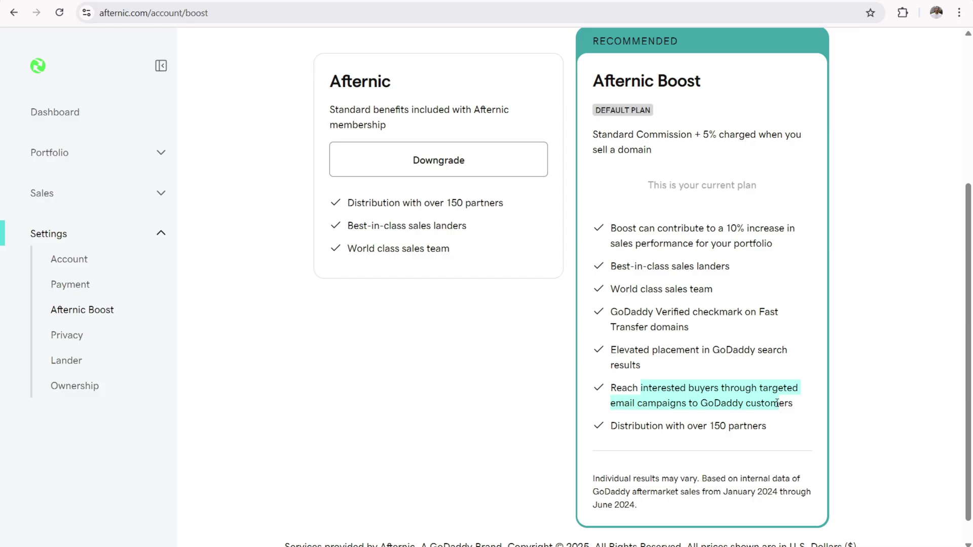
scroll(877, 271, "up", 5)
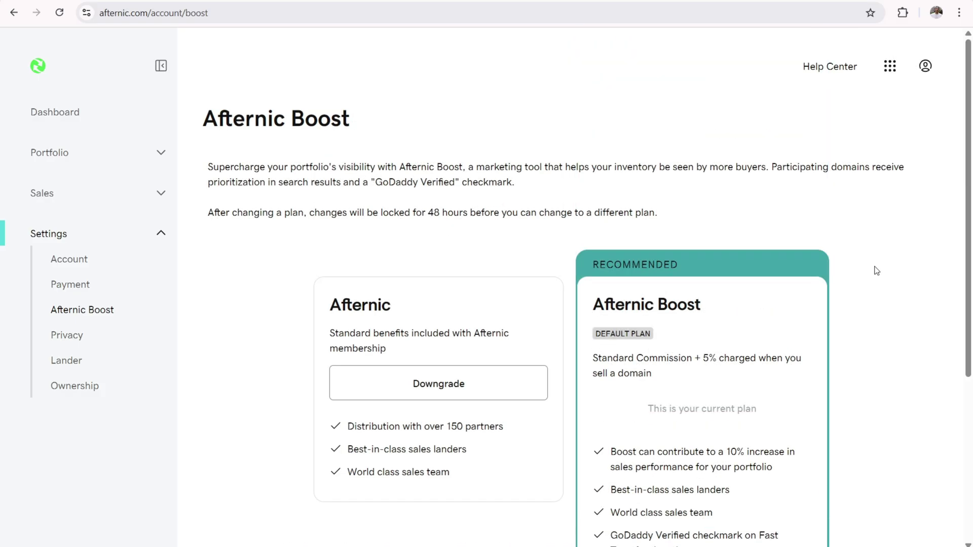